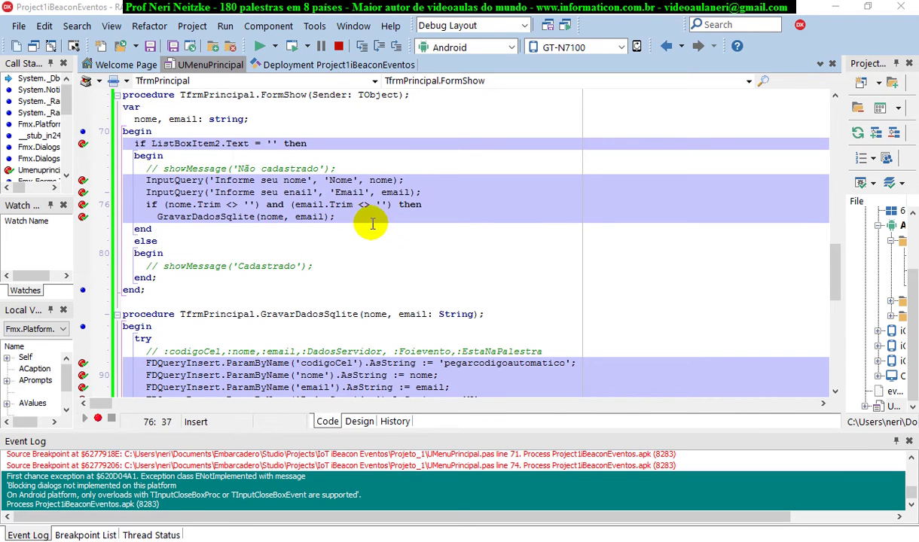
# Minimize the Samsung phone mirror and return to the FormShow code at the else line
pyautogui.moveTo(686, 541)
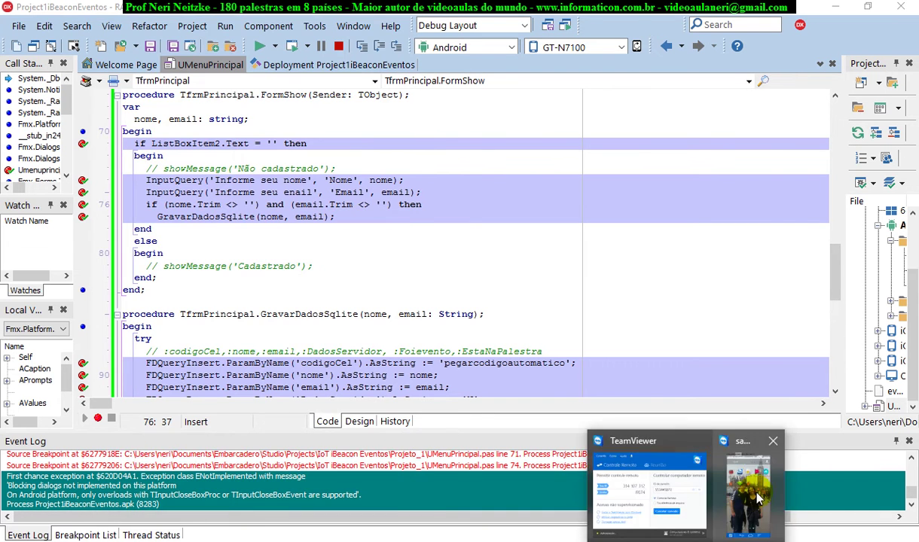
pyautogui.click(750, 494)
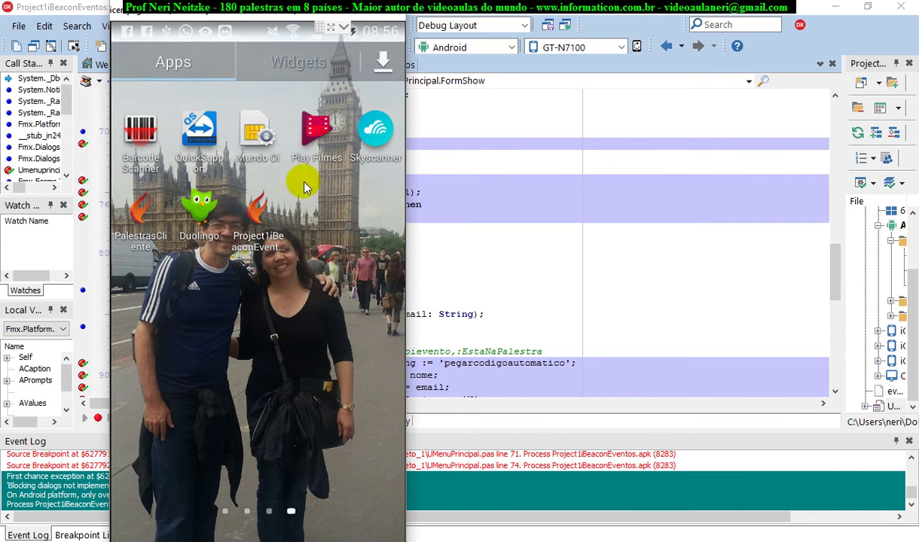
pyautogui.click(323, 15)
pyautogui.click(290, 241)
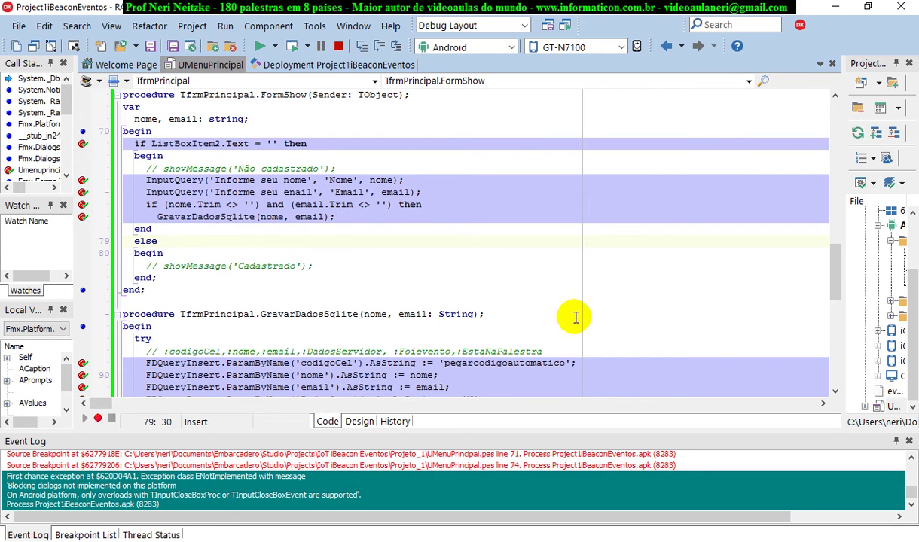
# Restore the LonelyScreen iPhone mirror window alongside the FormShow code
pyautogui.scroll(-3, 577, 313)
pyautogui.scroll(2, 581, 304)
pyautogui.scroll(1, 580, 299)
pyautogui.scroll(-3, 580, 299)
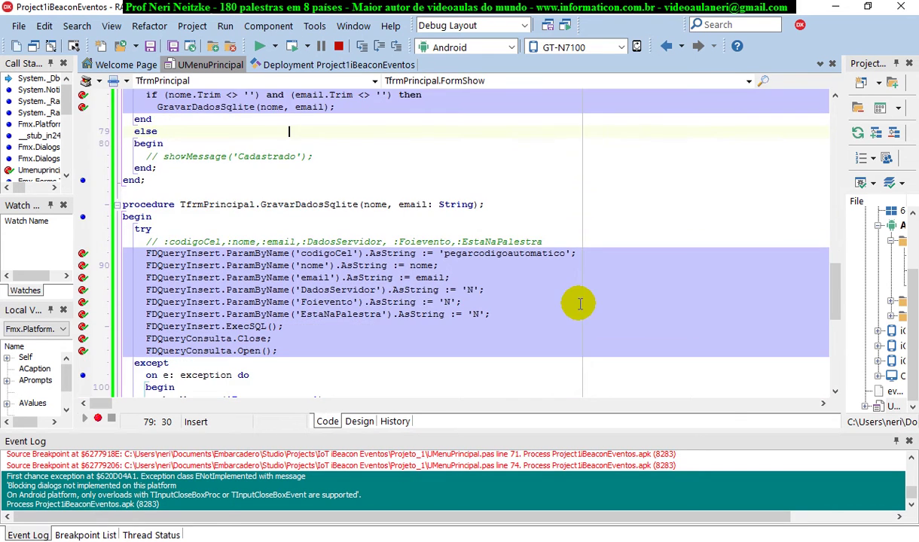
pyautogui.scroll(2, 580, 296)
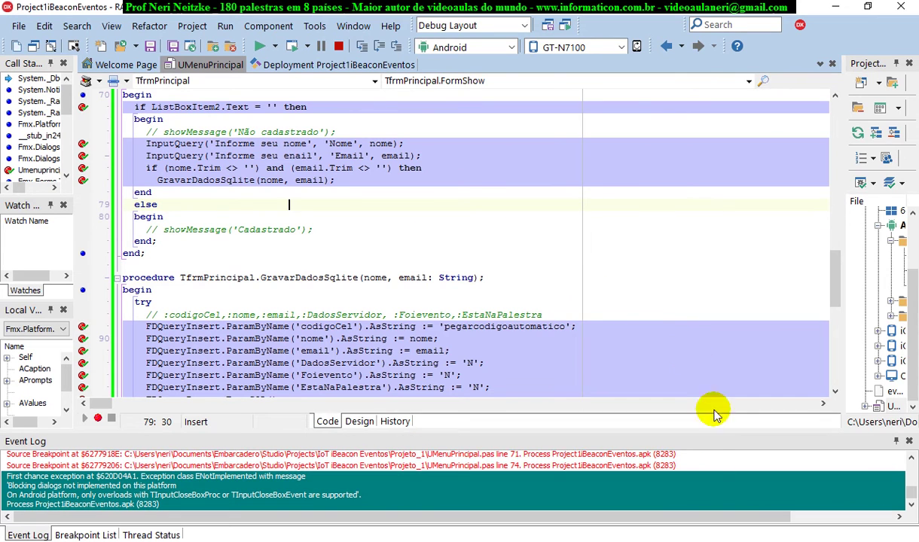
pyautogui.click(678, 539)
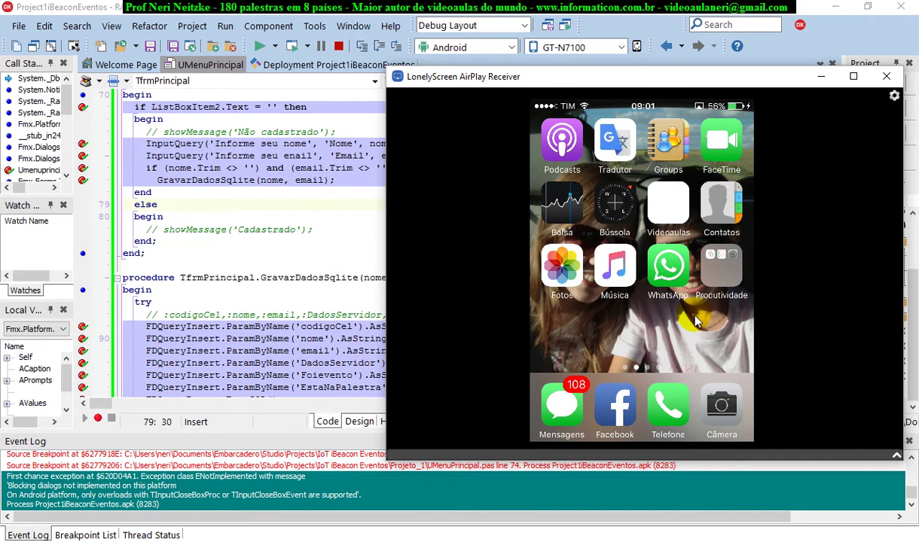
# Maximize the LonelyScreen iPhone mirror, restore its size, then bring the Delphi code editor forward
pyautogui.click(855, 79)
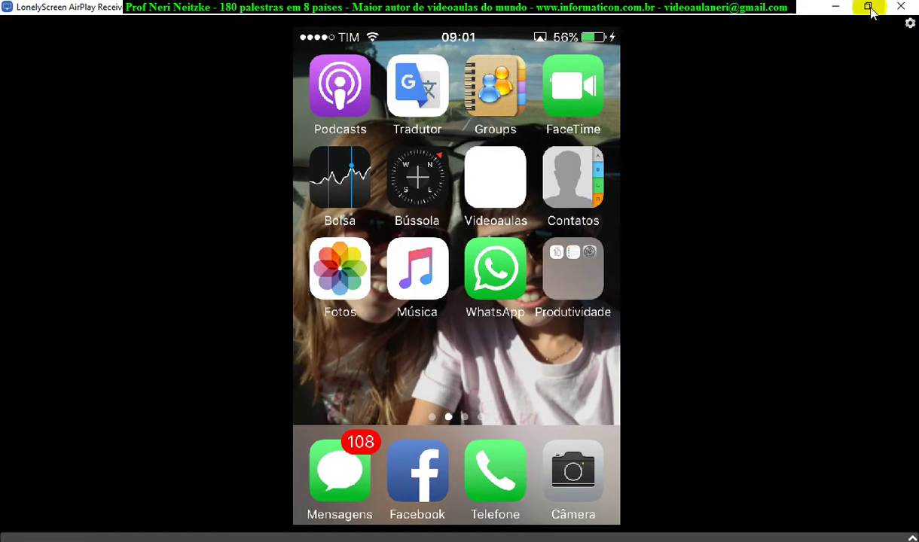
pyautogui.click(840, 6)
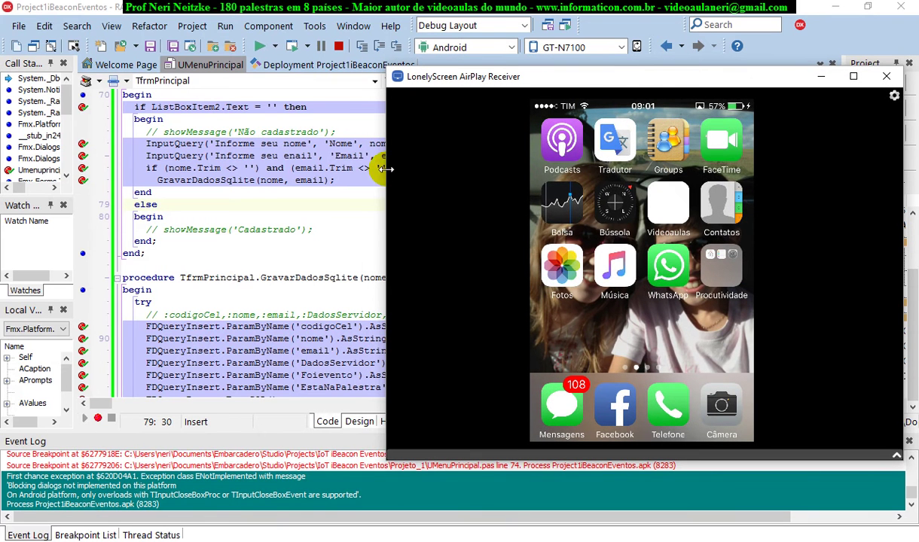
pyautogui.click(346, 215)
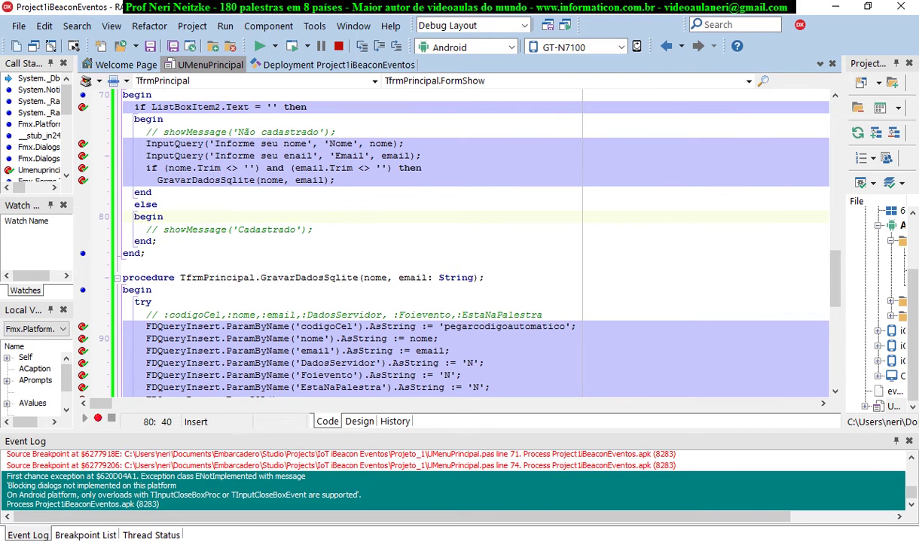
# Widen the Project Manager to show the iOS target platforms, then find VNC Viewer through Windows search
pyautogui.press('super+s')
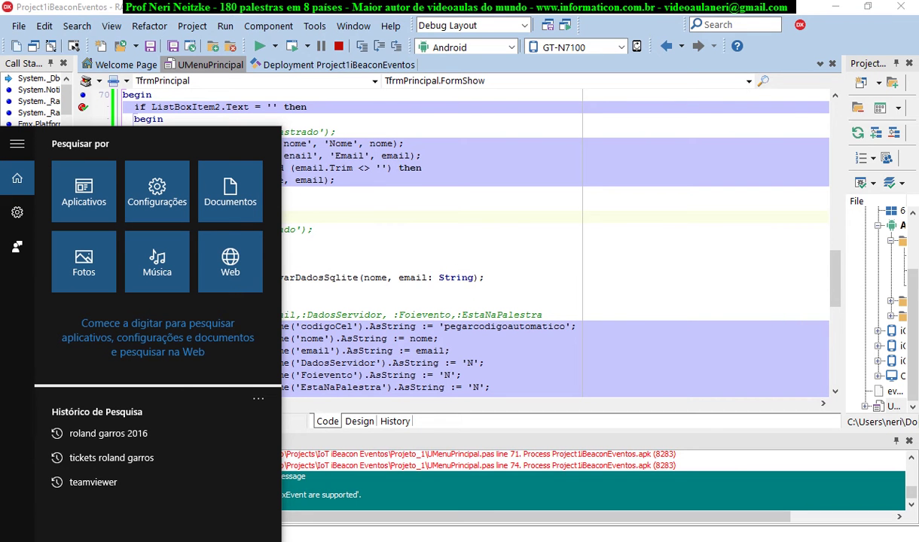
pyautogui.moveTo(844, 218); pyautogui.dragTo(703, 223)
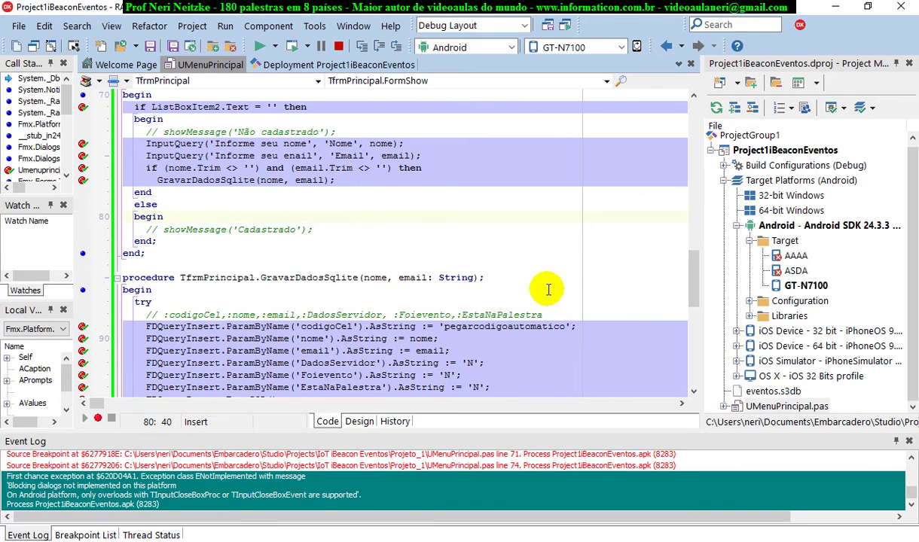
pyautogui.scroll(1, 548, 289)
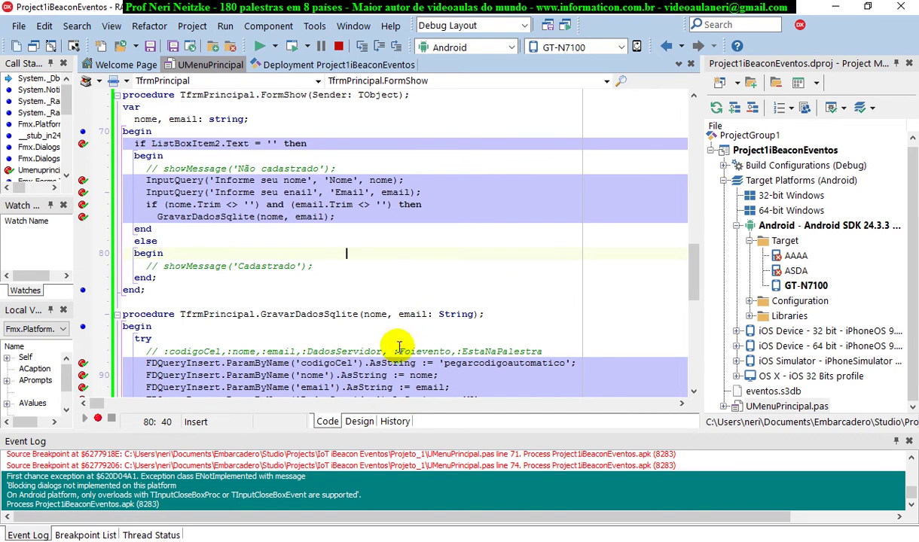
pyautogui.press('super+s')
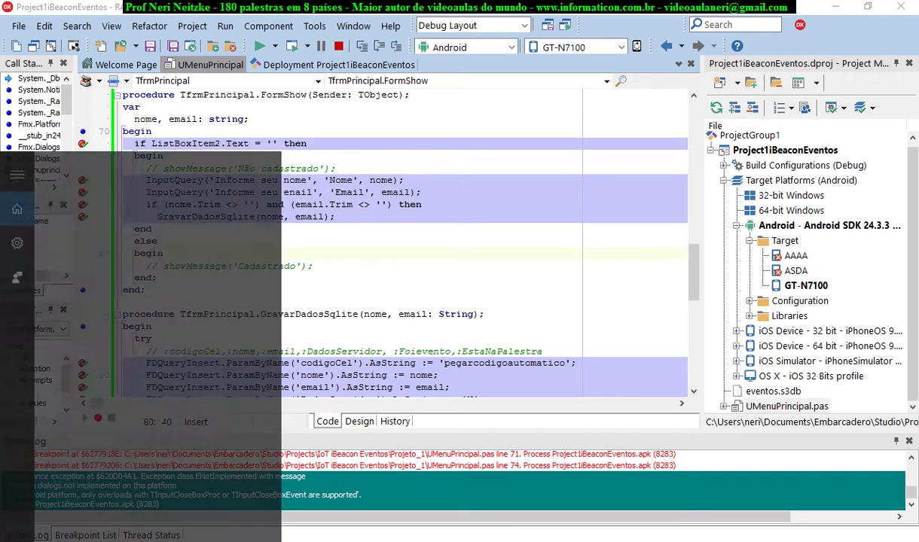
pyautogui.write('vnc')
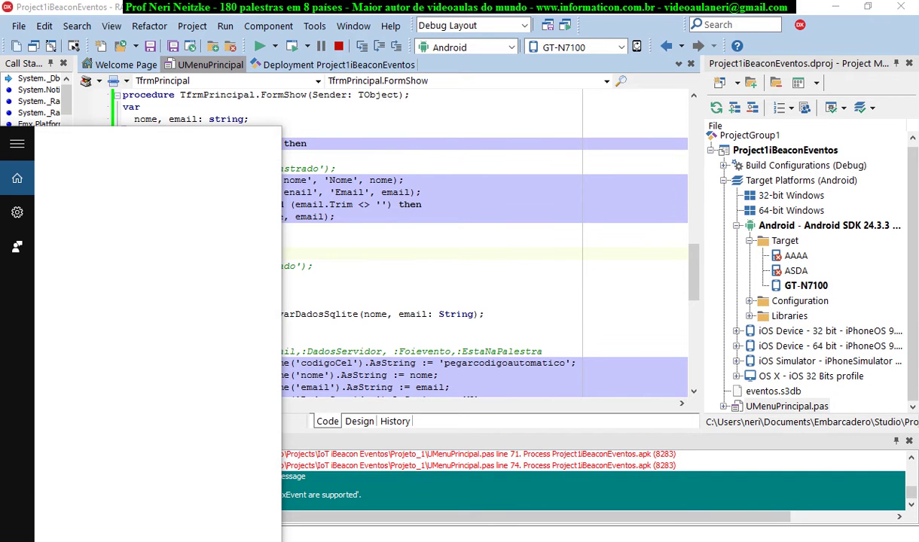
# Launch VNC Viewer and connect to 192.168.0.101, accepting the unencrypted warning and entering the password
pyautogui.click(105, 201)
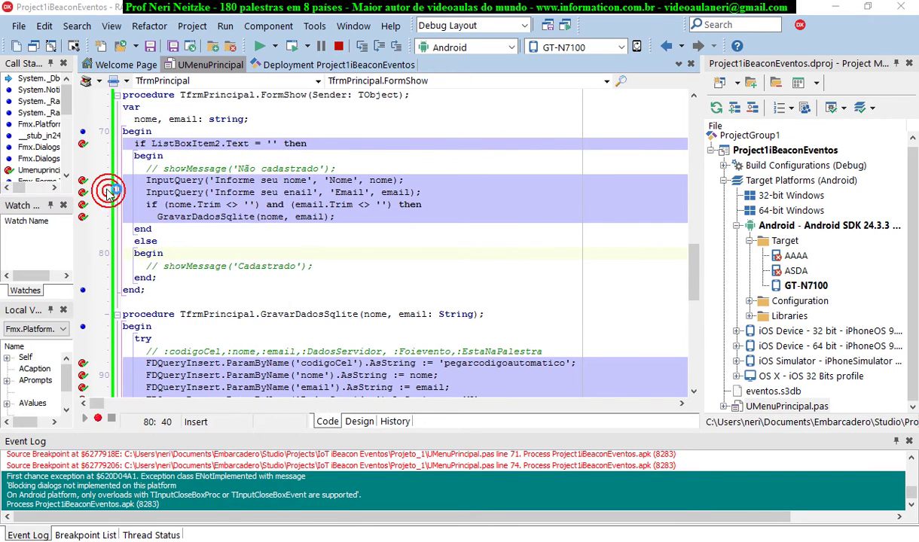
pyautogui.click(449, 265)
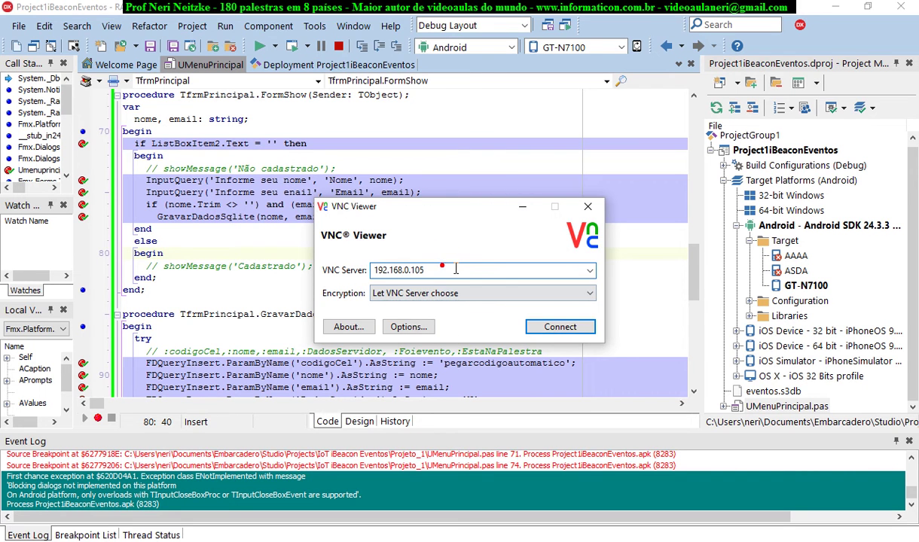
pyautogui.press('BackSpace')
pyautogui.write('1')
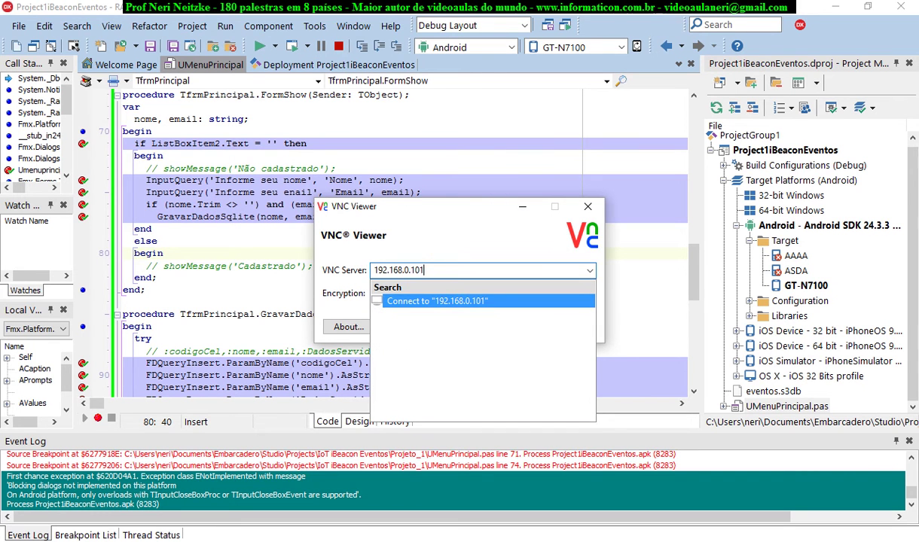
pyautogui.click(437, 267)
pyautogui.doubleClick(448, 269)
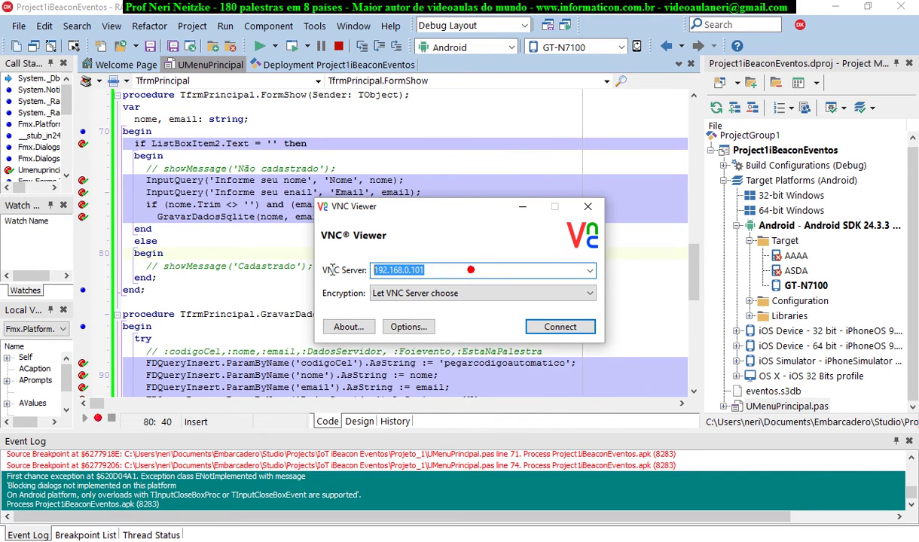
pyautogui.click(556, 326)
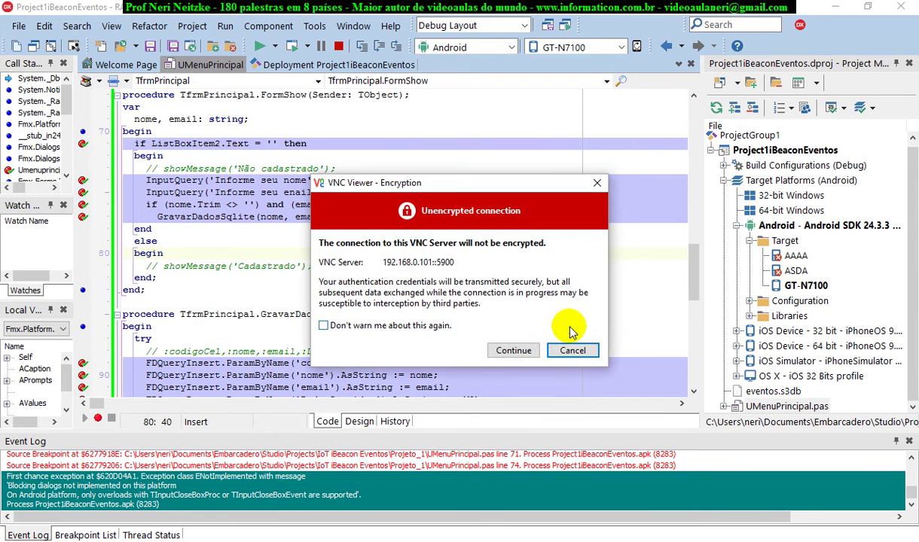
pyautogui.click(523, 349)
pyautogui.click(488, 309)
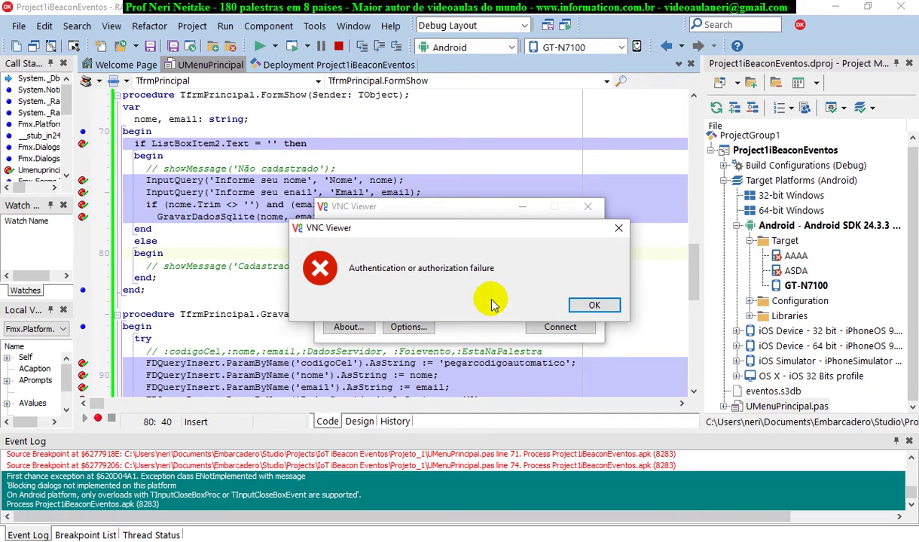
# After the authentication failure, retry the connection and re-enter the VNC password
pyautogui.click(585, 305)
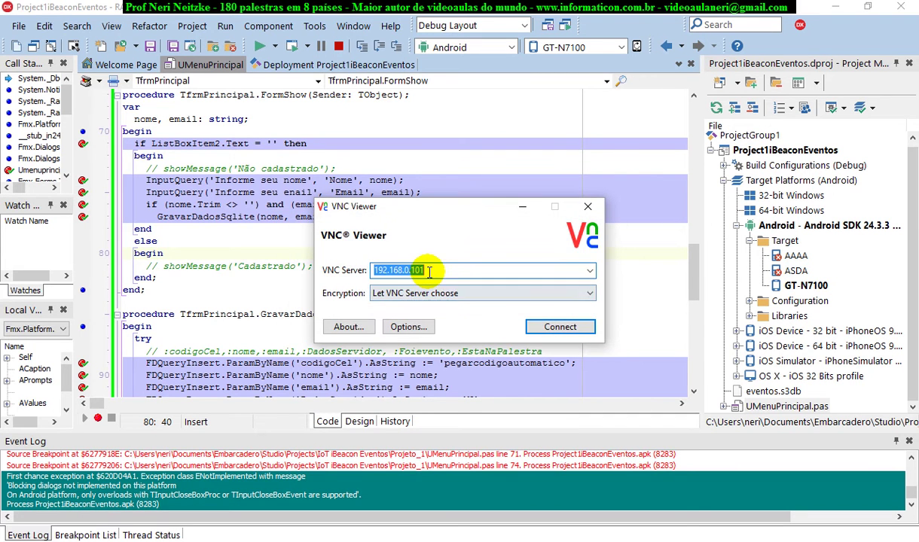
pyautogui.click(585, 329)
pyautogui.click(525, 349)
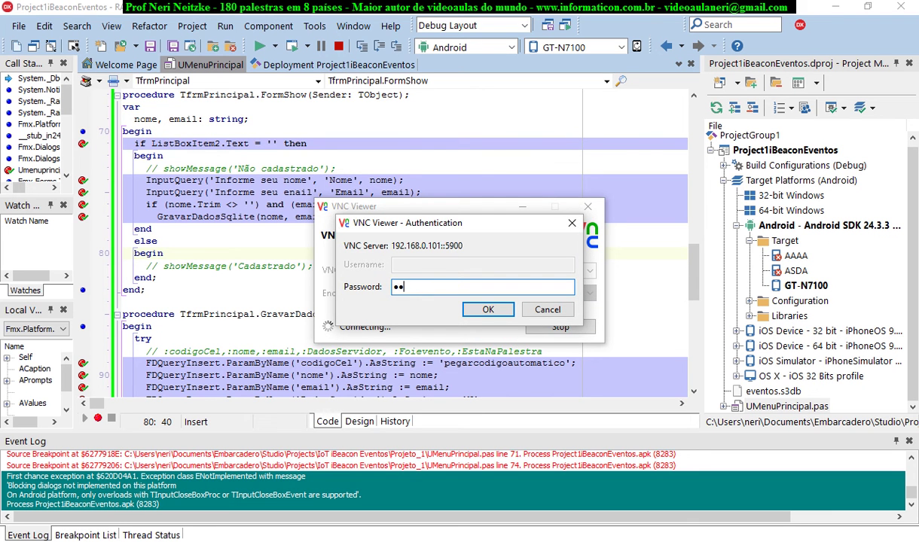
pyautogui.click(488, 309)
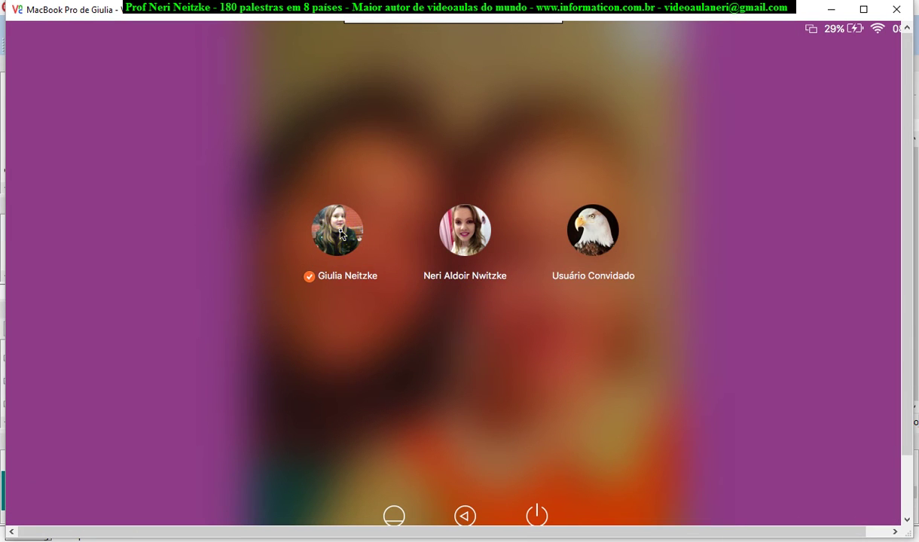
# Log into the Mac user account with its password to reach the desktop running PAServer
pyautogui.click(340, 232)
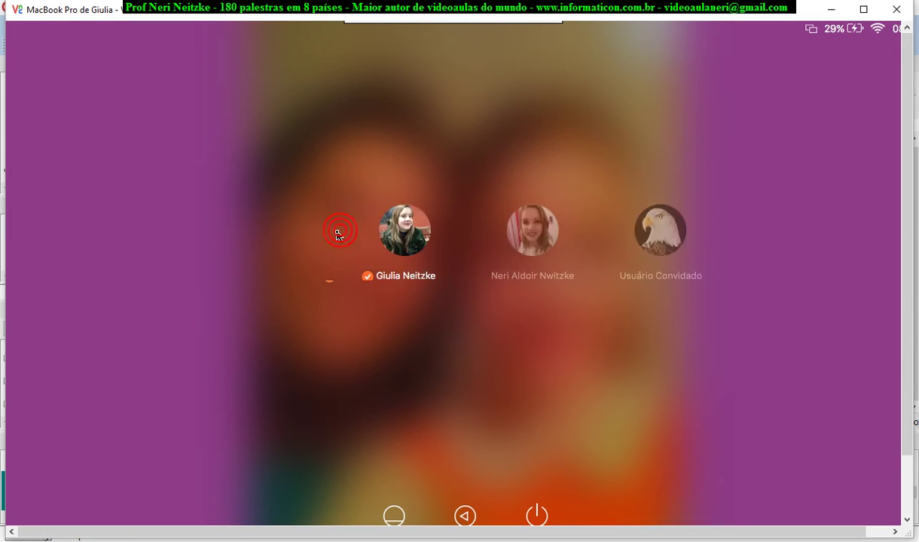
pyautogui.write('1')
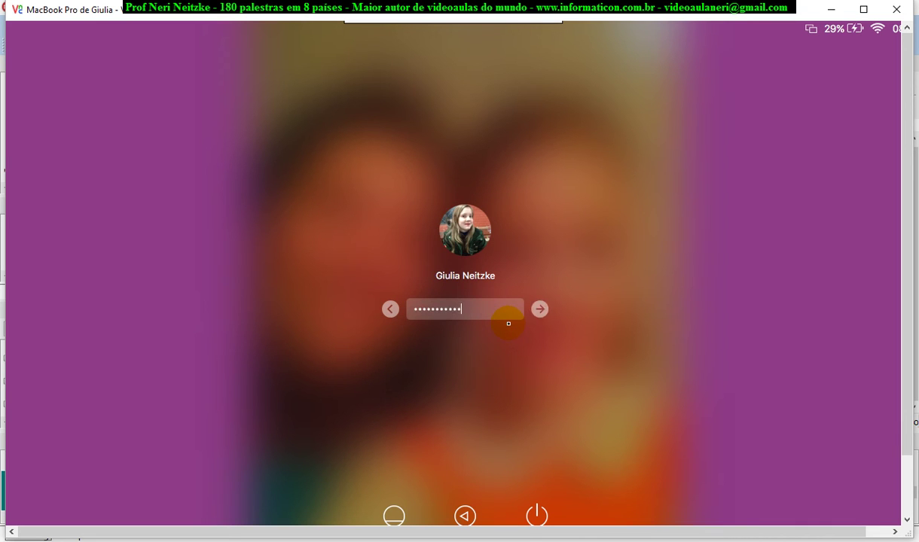
pyautogui.press('Return')
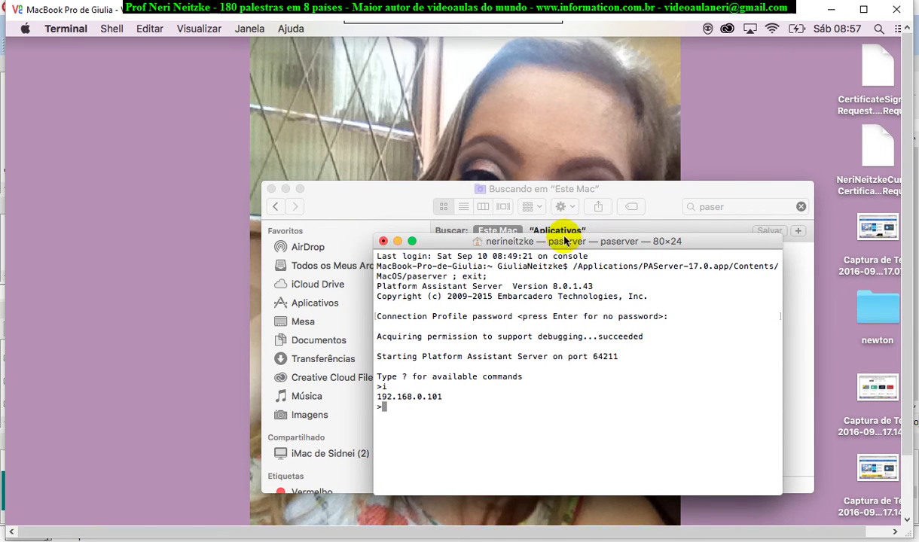
# Move the PAServer Terminal window aside and bring the Finder 'paser' search results forward
pyautogui.moveTo(570, 249); pyautogui.dragTo(262, 99)
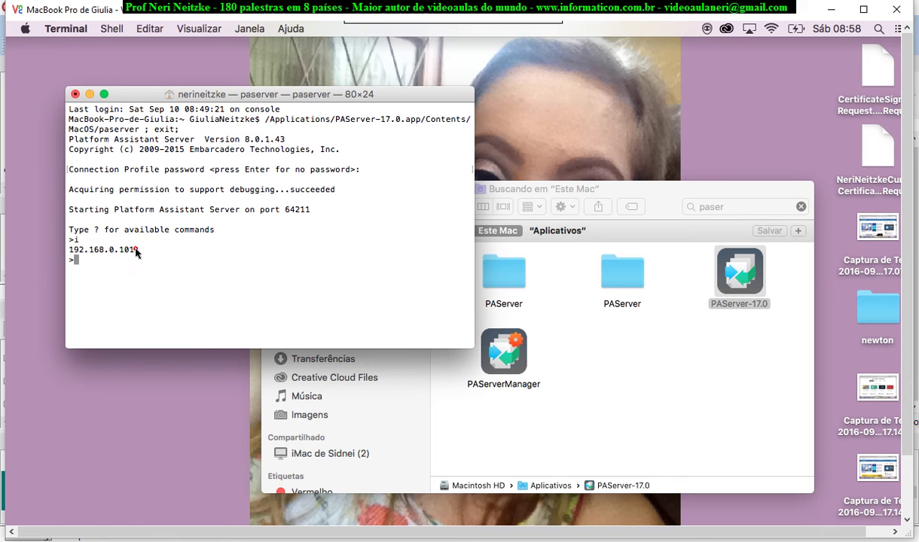
pyautogui.moveTo(261, 92)
pyautogui.mouseDown()
pyautogui.moveTo(236, 180)
pyautogui.moveTo(240, 98)
pyautogui.mouseUp()
pyautogui.click(503, 187)
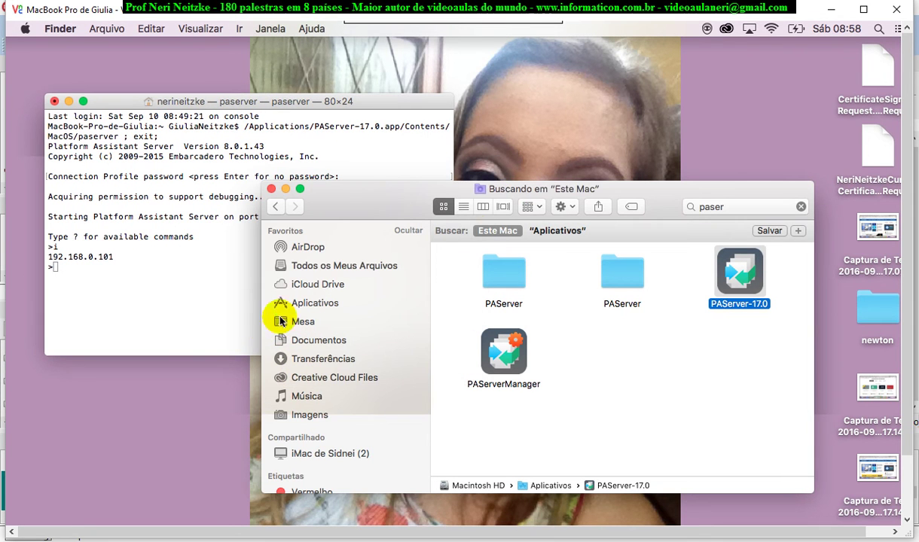
# Move the search window aside and select Sleipnir Browser in the Aplicativos folder
pyautogui.moveTo(574, 188)
pyautogui.mouseDown()
pyautogui.moveTo(656, 185)
pyautogui.moveTo(721, 203)
pyautogui.mouseUp()
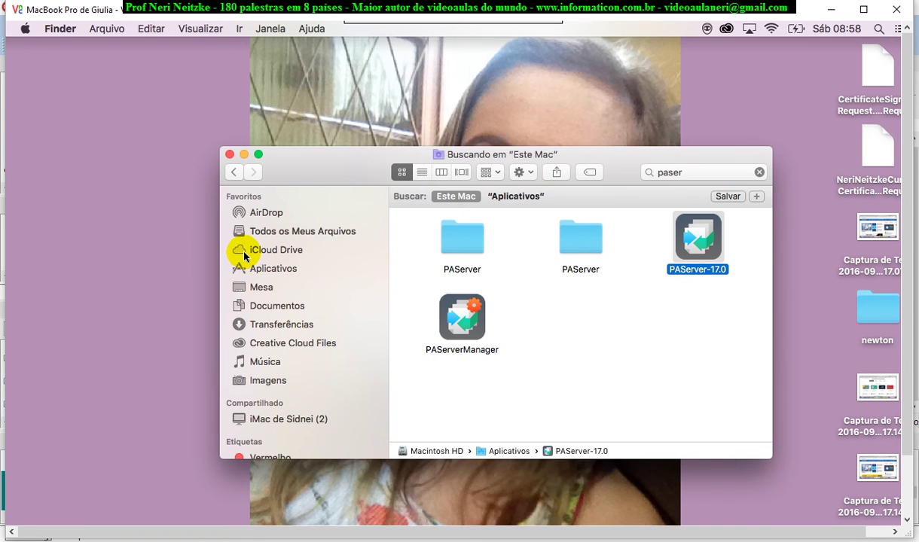
pyautogui.click(243, 257)
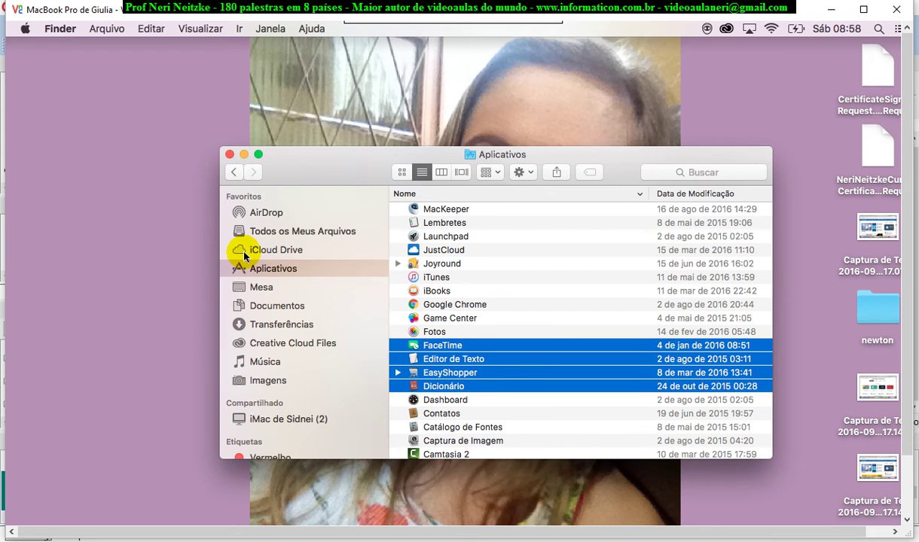
pyautogui.press('Up')
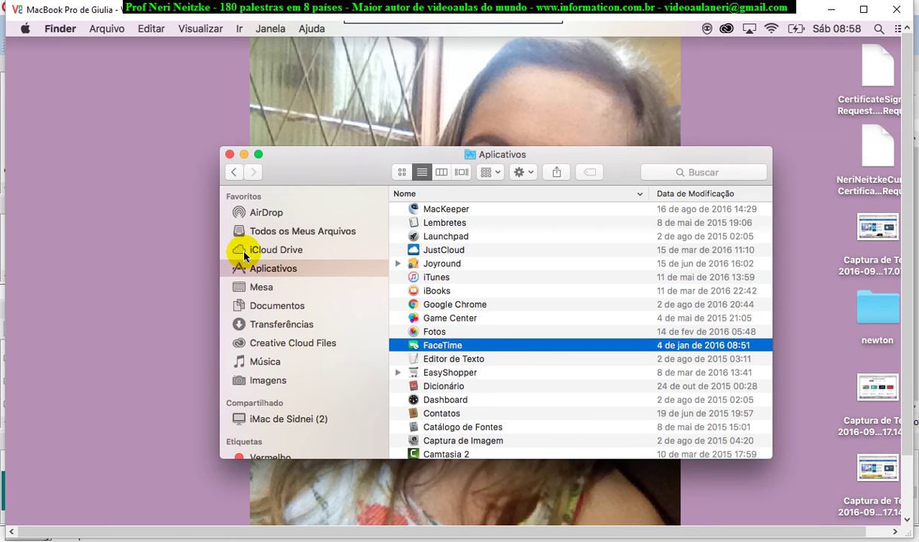
pyautogui.press('Up')
pyautogui.press('Up')
pyautogui.press('Up')
pyautogui.press('Up')
pyautogui.press('Up')
pyautogui.press('Up')
pyautogui.press('Up')
pyautogui.press('Up')
pyautogui.press('Up')
pyautogui.press('Up')
pyautogui.press('Up')
pyautogui.press('Up')
pyautogui.press('Up')
pyautogui.press('Up')
pyautogui.press('Up')
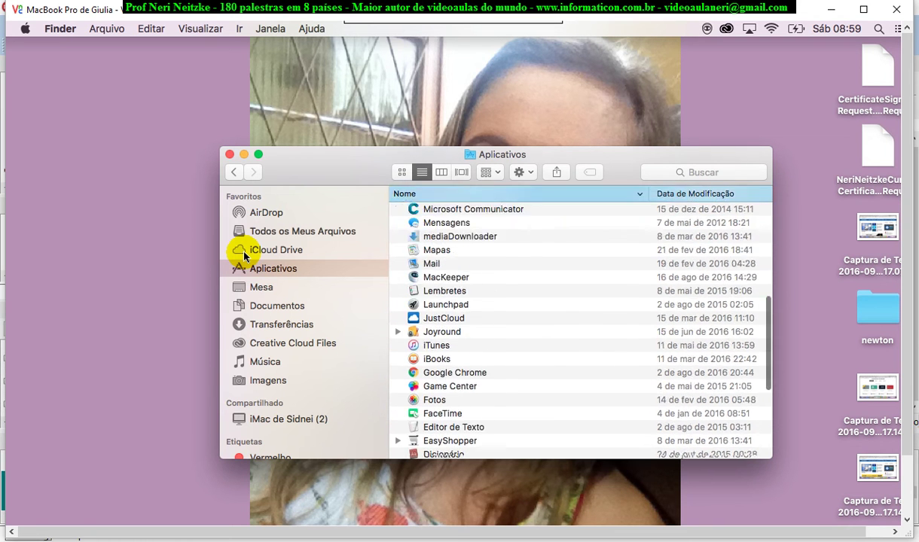
pyautogui.press('Up')
pyautogui.press('Up')
pyautogui.press('Up')
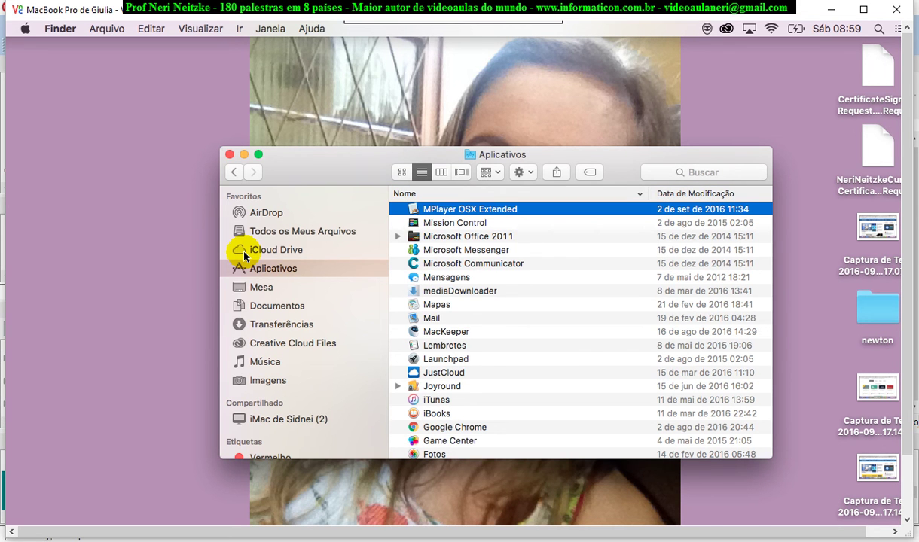
pyautogui.press('Up')
pyautogui.press('Up')
pyautogui.press('Up')
pyautogui.press('Up')
pyautogui.press('Up')
pyautogui.press('Up')
pyautogui.press('Up')
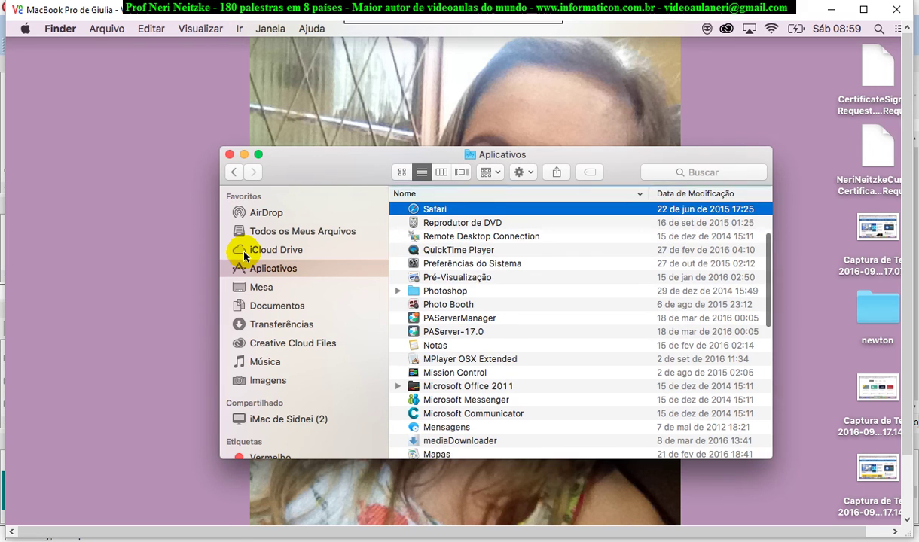
pyautogui.press('Up')
pyautogui.press('Up')
pyautogui.press('Up')
pyautogui.press('Down')
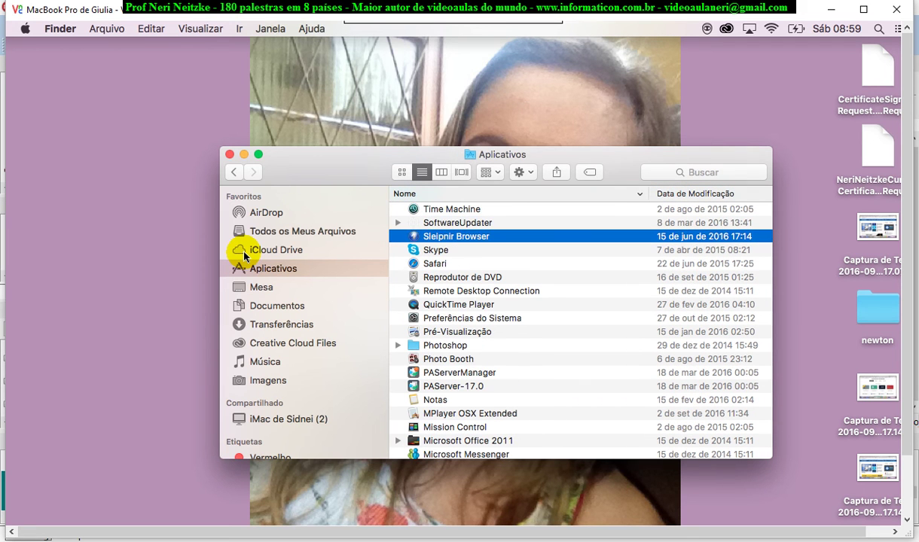
# Launch Sleipnir Browser with Cmd+O and start entering the Apple ID on the developer sign-in page
pyautogui.press('Return')
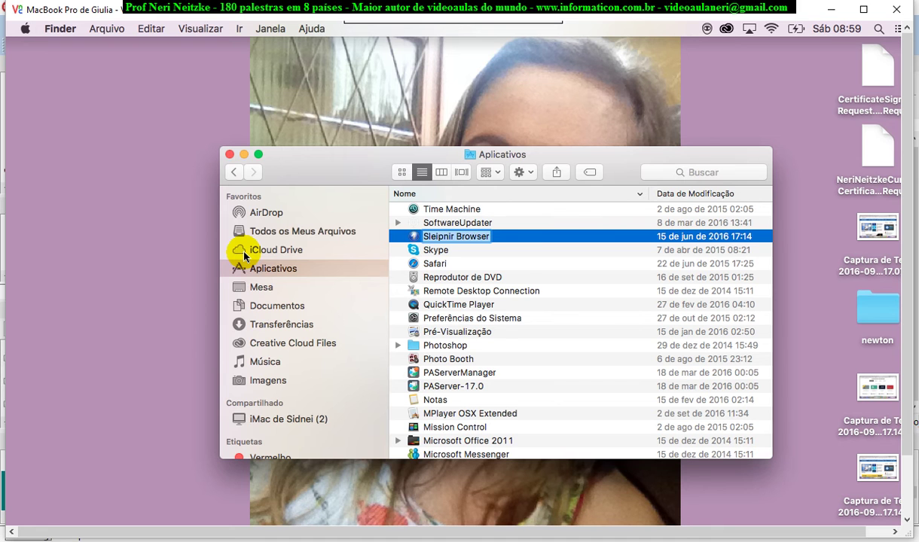
pyautogui.press('Return')
pyautogui.press('super+o')
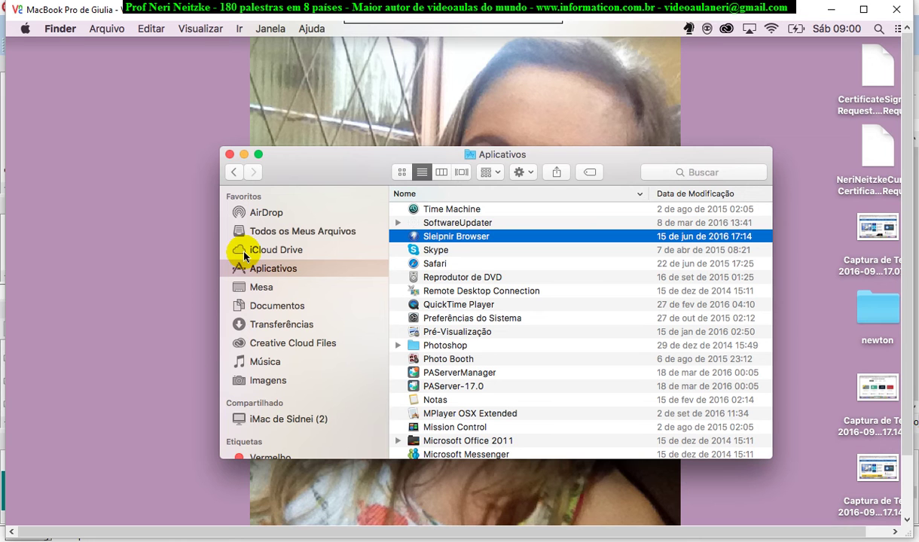
# Enter the account password and sign in, dismissing the save-password prompt
pyautogui.press('Tab')
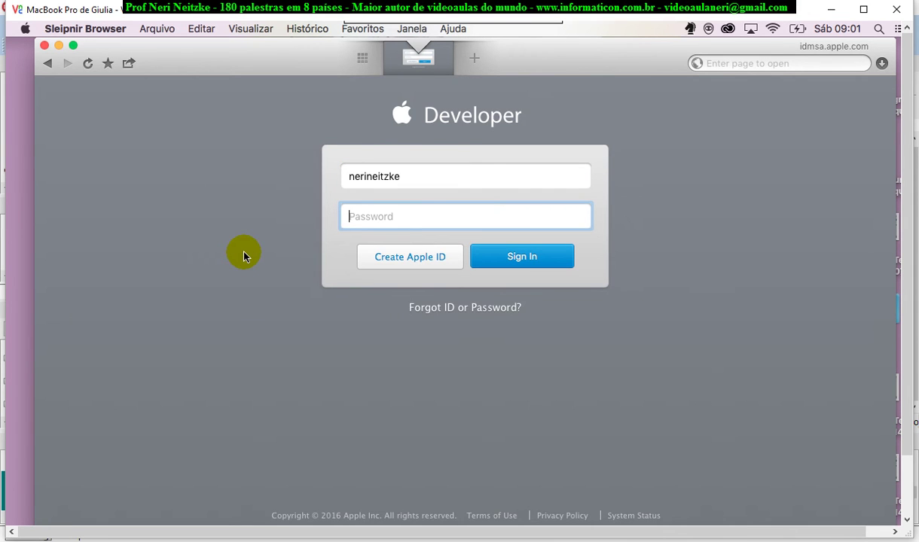
pyautogui.write('********')
pyautogui.click(539, 256)
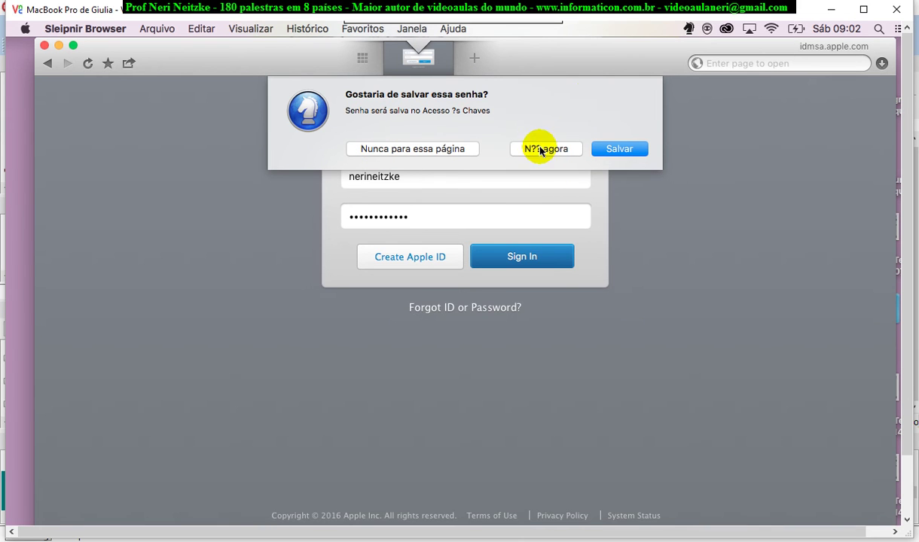
pyautogui.click(610, 149)
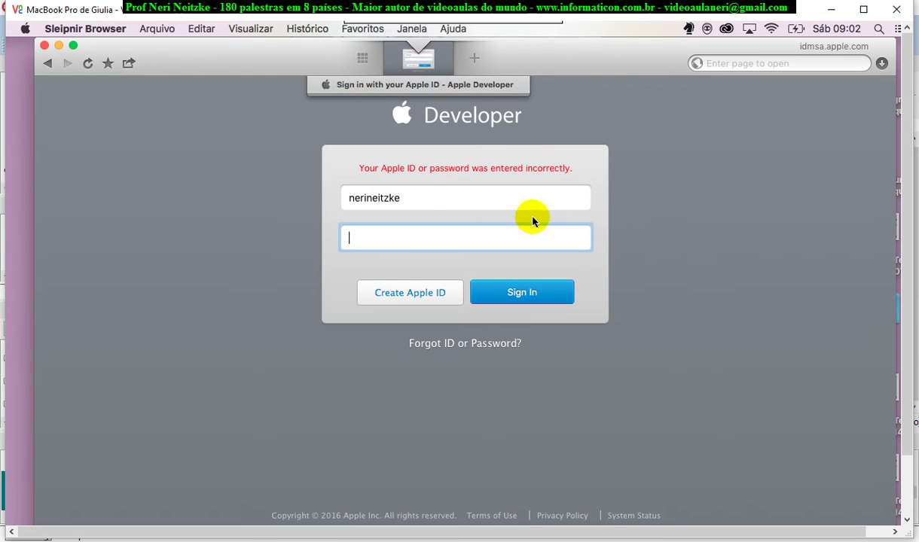
# Complete the Apple ID as a full .com e-mail, sign in again and save the password
pyautogui.click(408, 199)
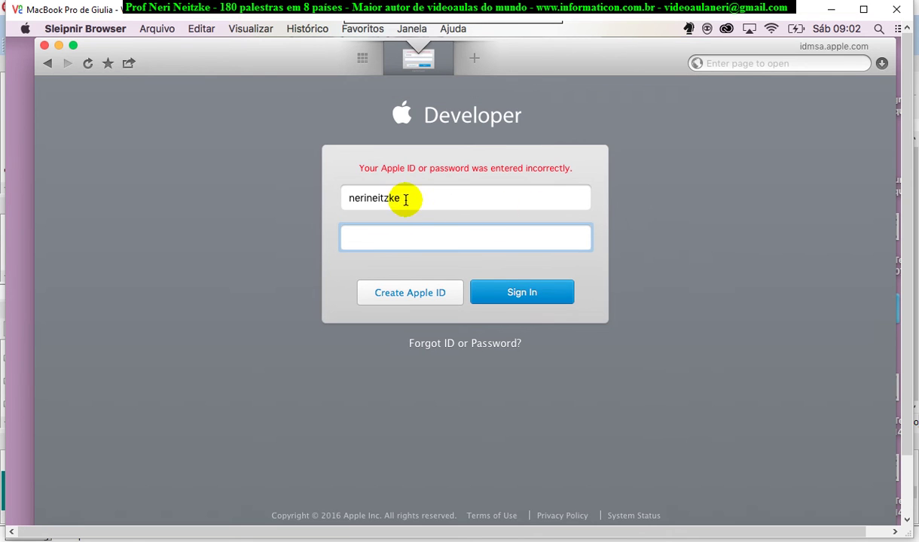
pyautogui.click(407, 198)
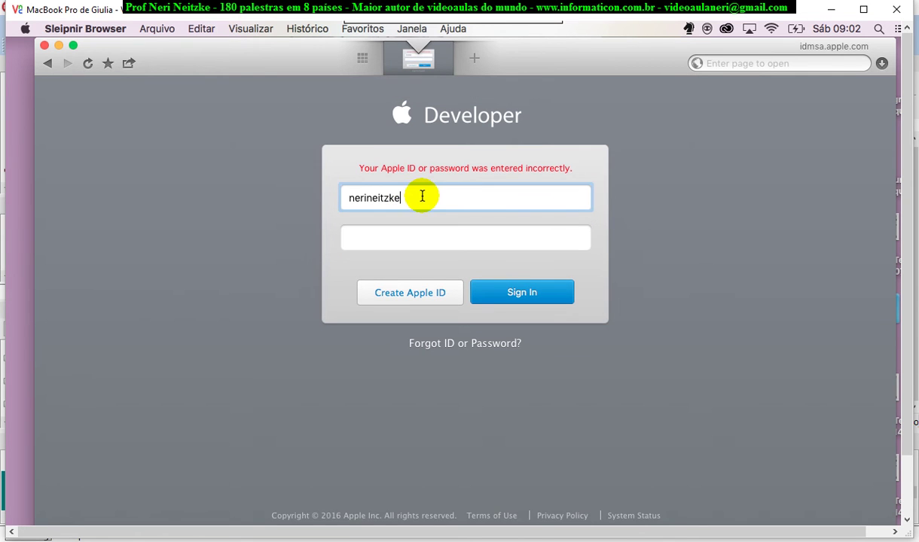
pyautogui.write('@gmail.com')
pyautogui.press('Tab')
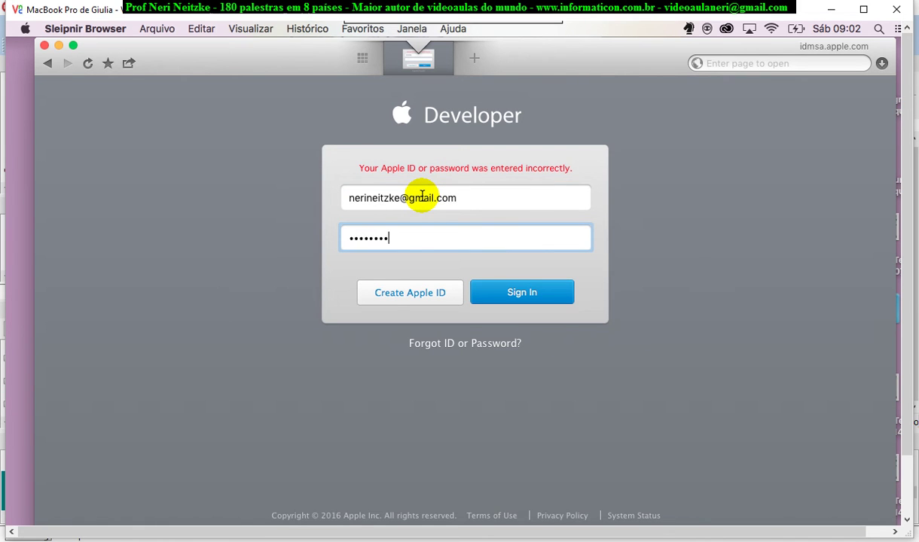
pyautogui.click(541, 293)
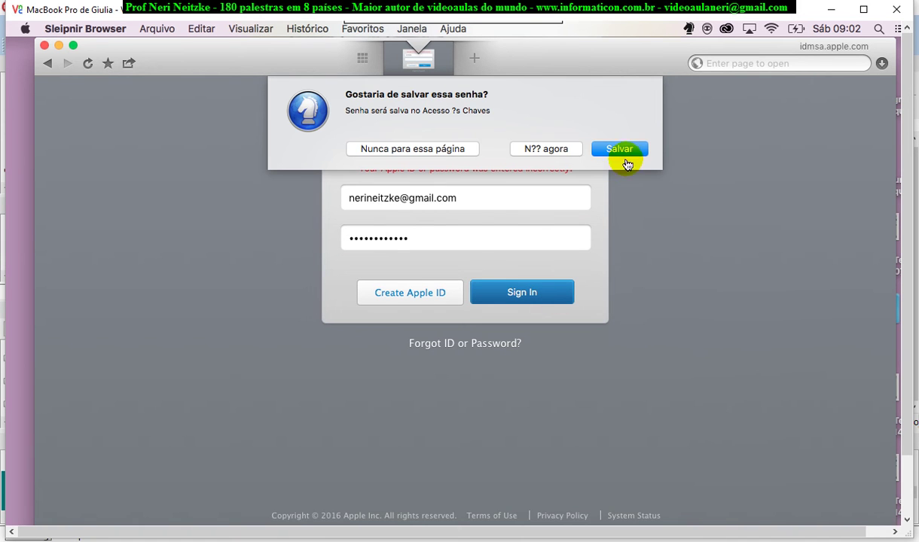
pyautogui.click(624, 148)
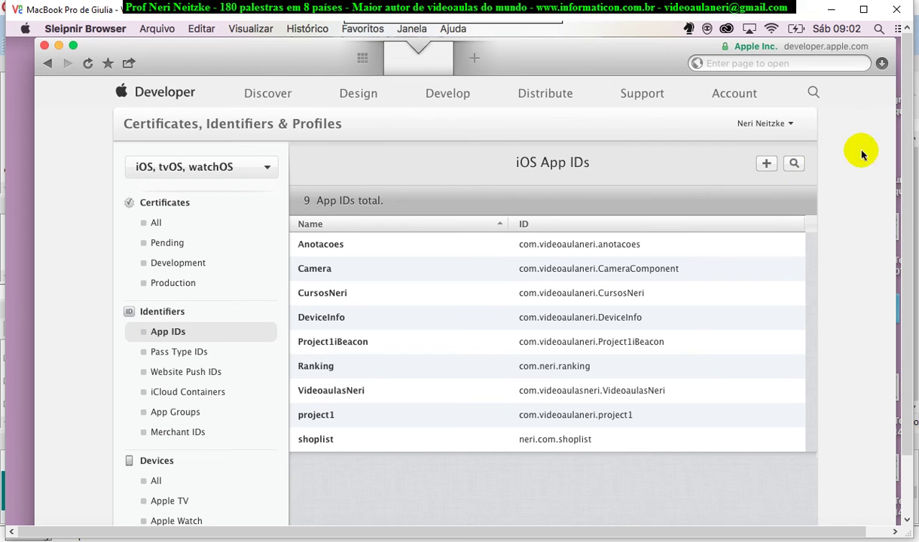
pyautogui.scroll(-1, 881, 181)
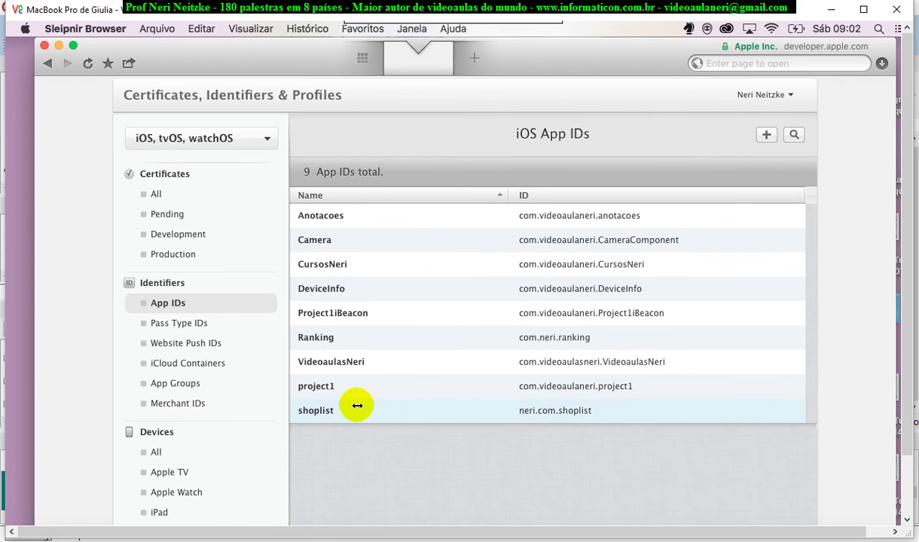
pyautogui.click(158, 453)
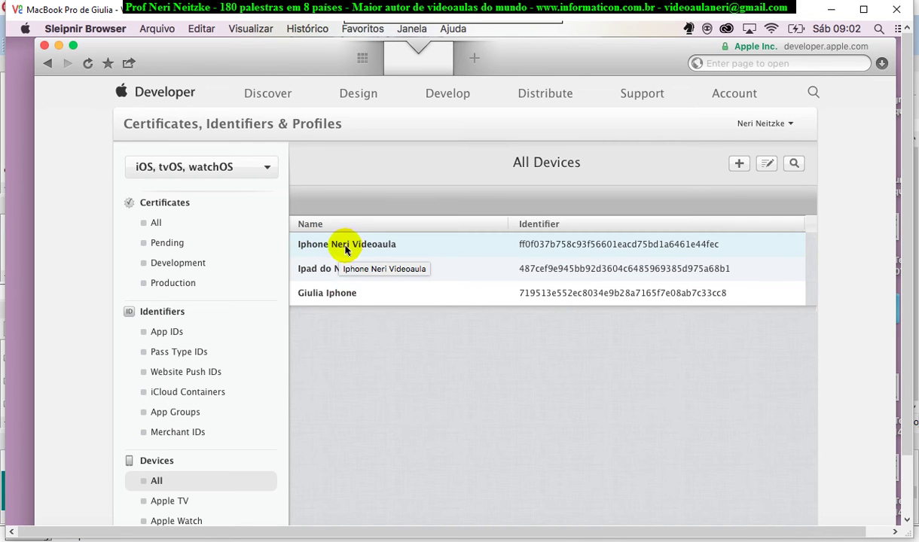
pyautogui.click(686, 531)
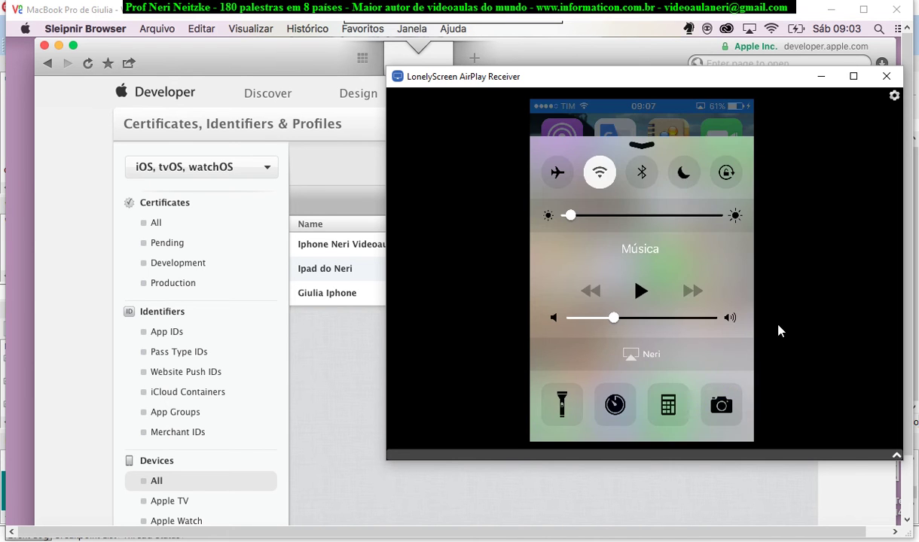
pyautogui.click(748, 283)
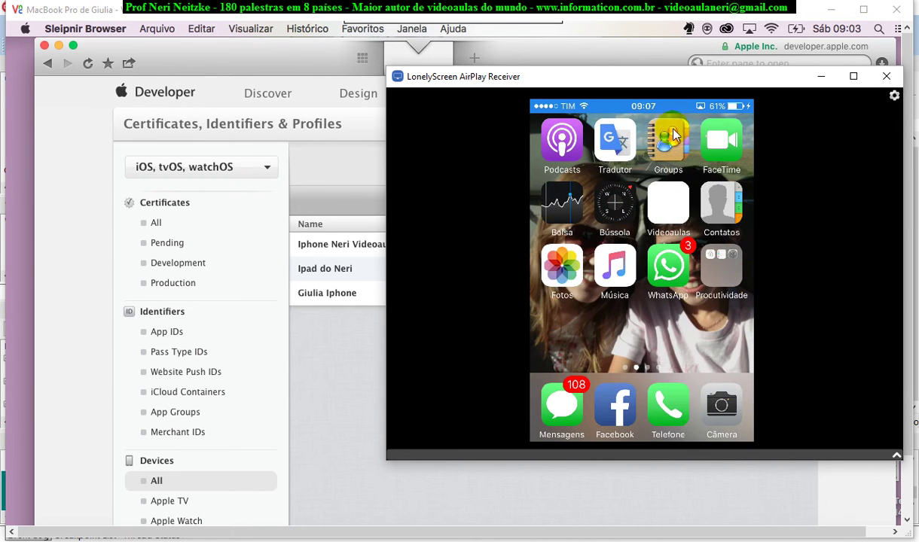
pyautogui.click(334, 354)
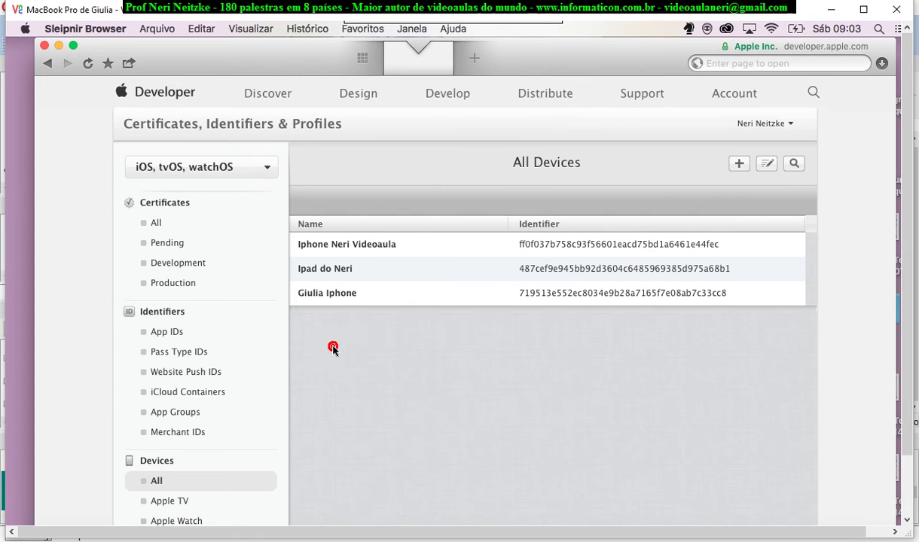
pyautogui.click(155, 223)
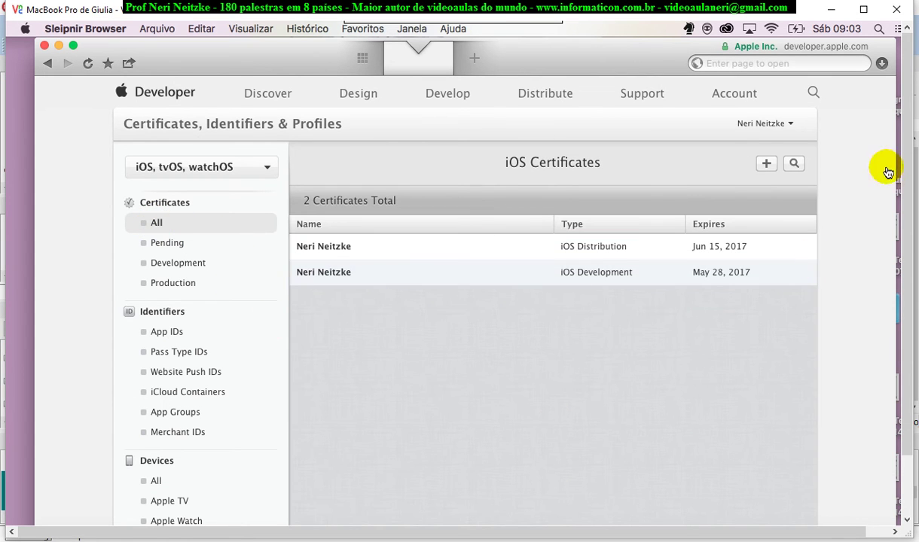
pyautogui.scroll(-1, 652, 404)
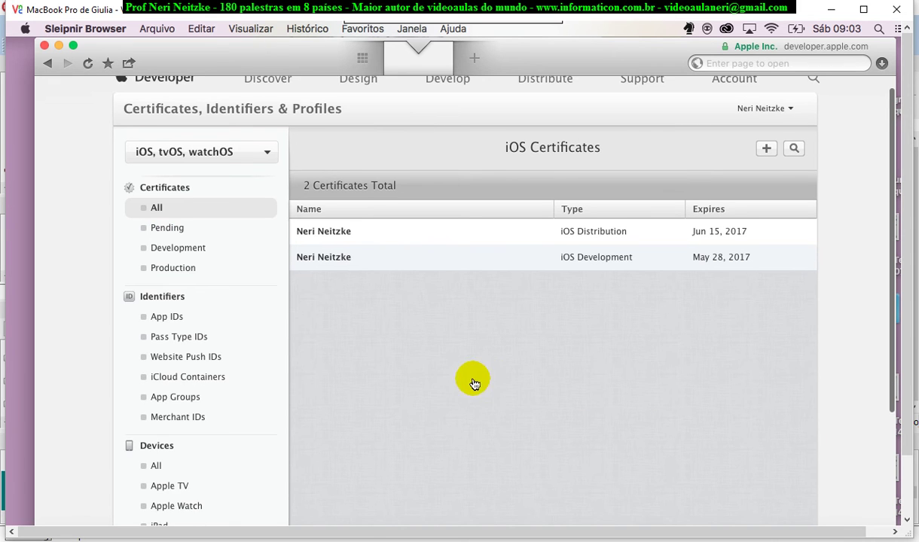
pyautogui.scroll(-3, 452, 360)
pyautogui.click(167, 276)
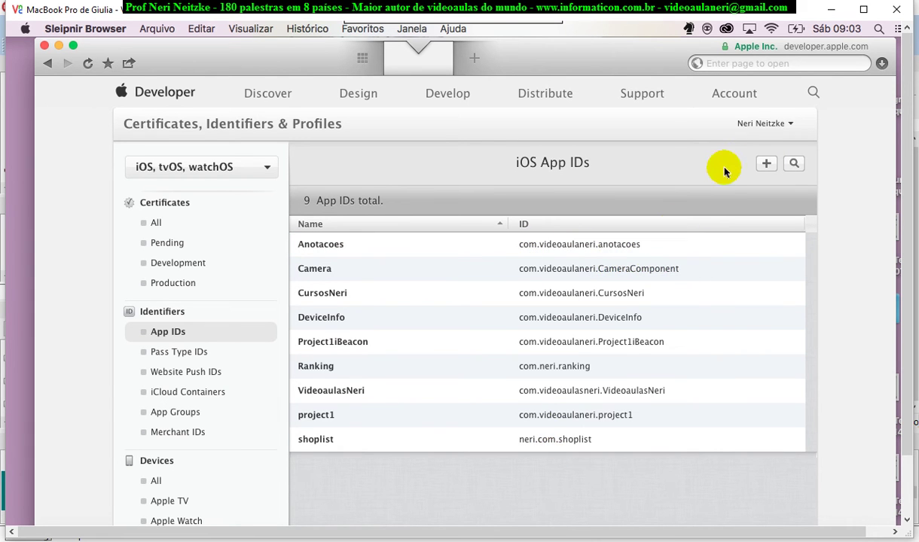
# Start registering a new iOS App ID and paste the Delphi project name into its Name field
pyautogui.click(768, 163)
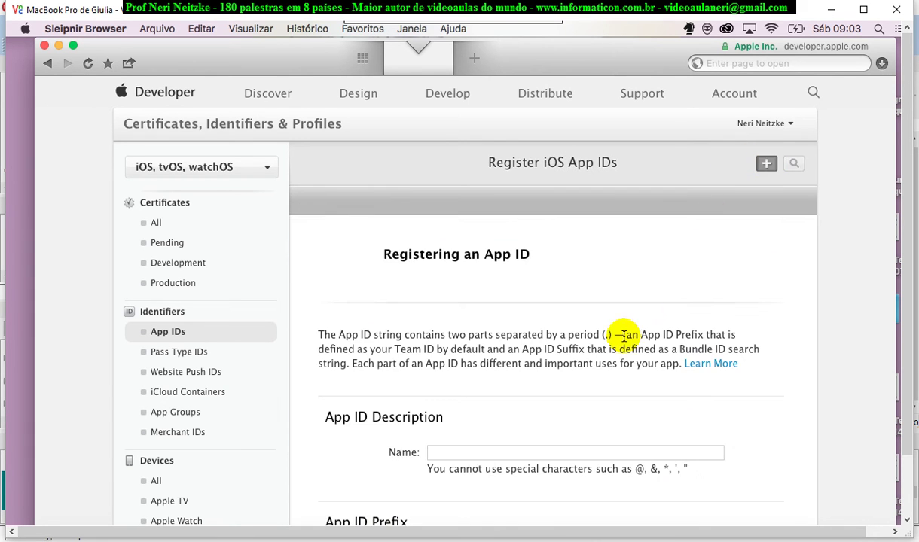
pyautogui.scroll(-2, 694, 407)
pyautogui.scroll(-3, 694, 407)
pyautogui.click(471, 367)
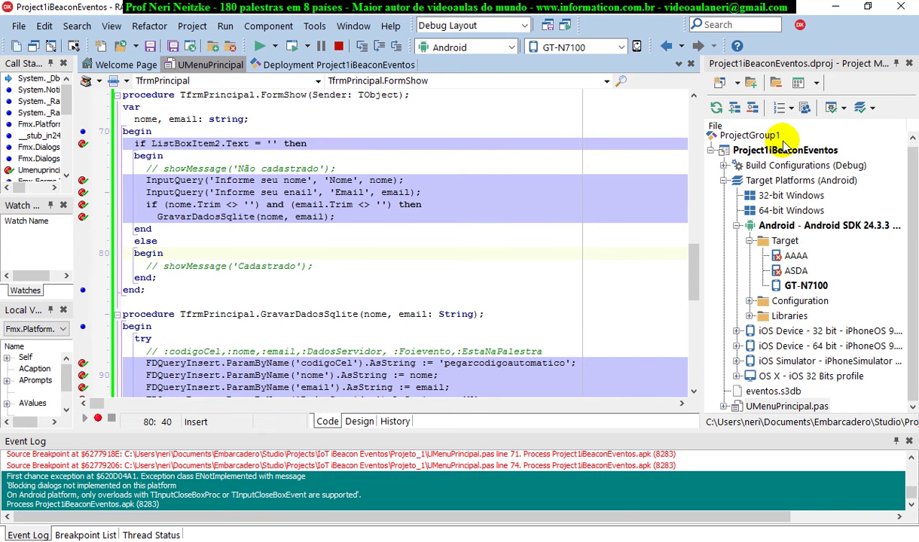
pyautogui.click(785, 150)
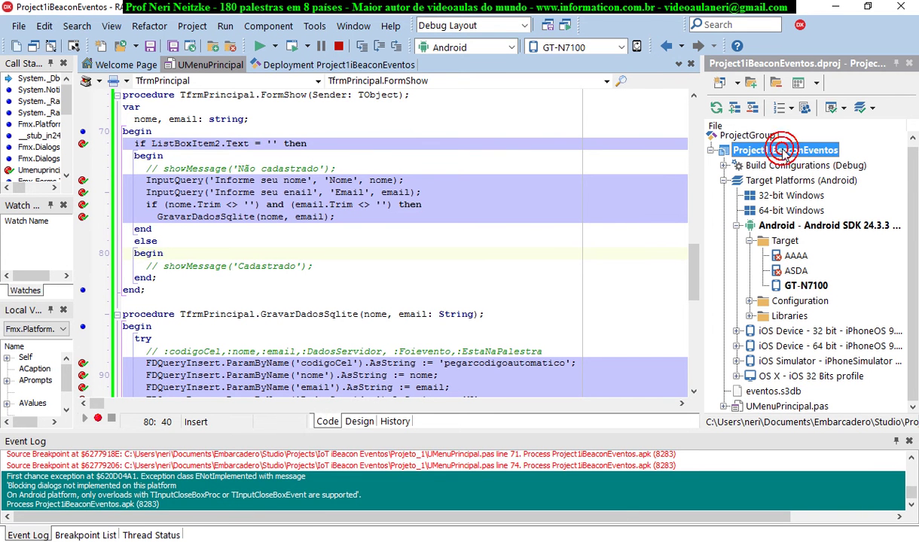
pyautogui.click(785, 147)
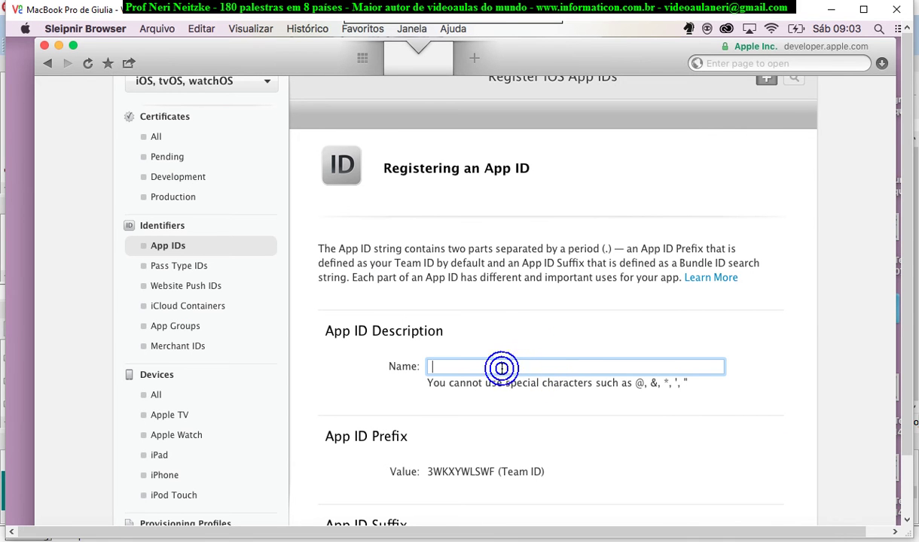
pyautogui.rightClick(502, 366)
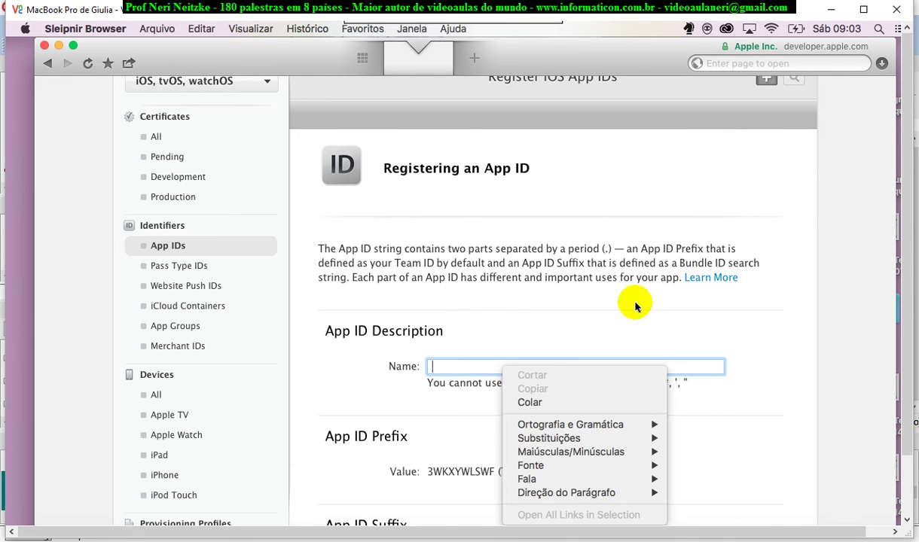
pyautogui.click(540, 401)
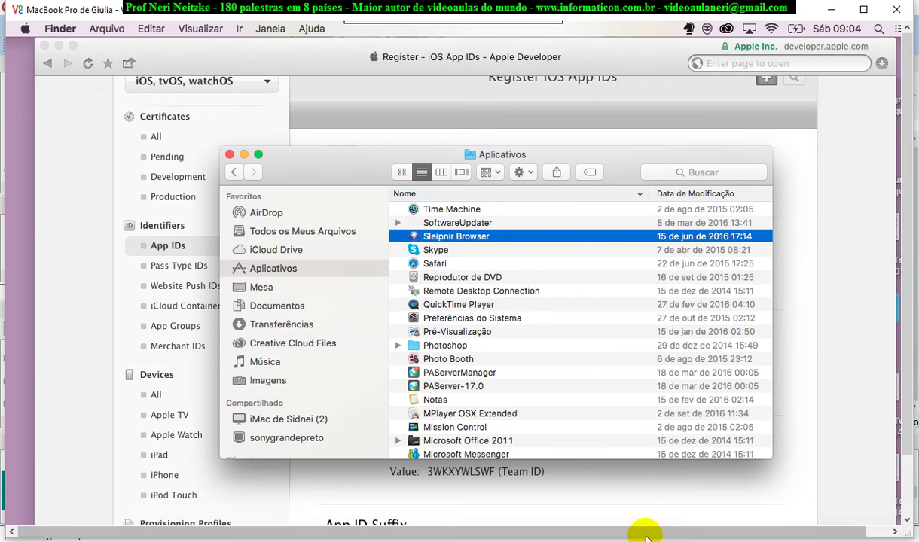
# Close the Applications folder window, return to the browser and begin retyping the App ID name
pyautogui.click(615, 539)
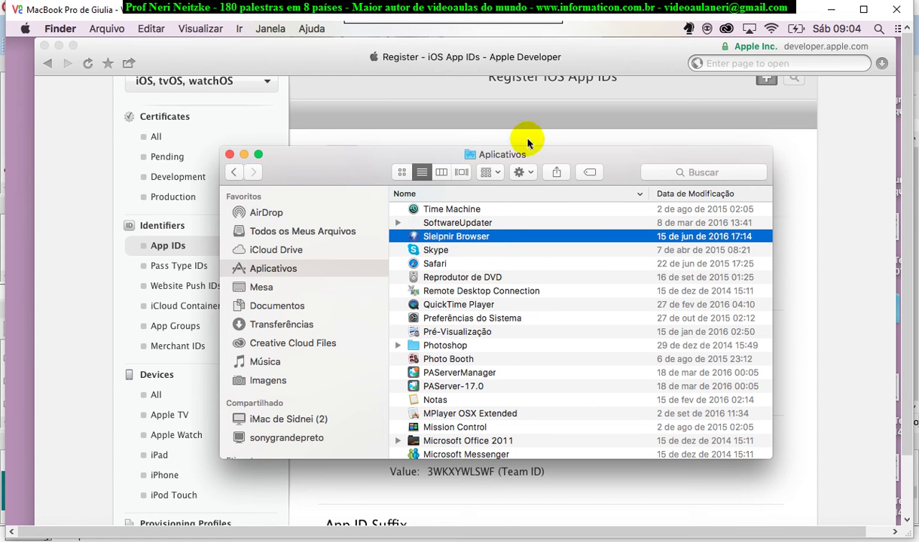
pyautogui.click(230, 156)
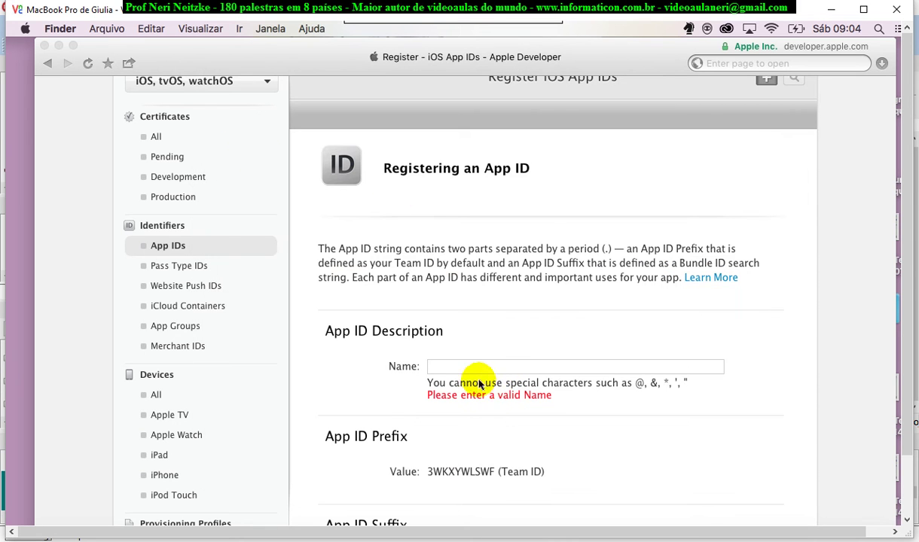
pyautogui.click(459, 368)
pyautogui.click(461, 369)
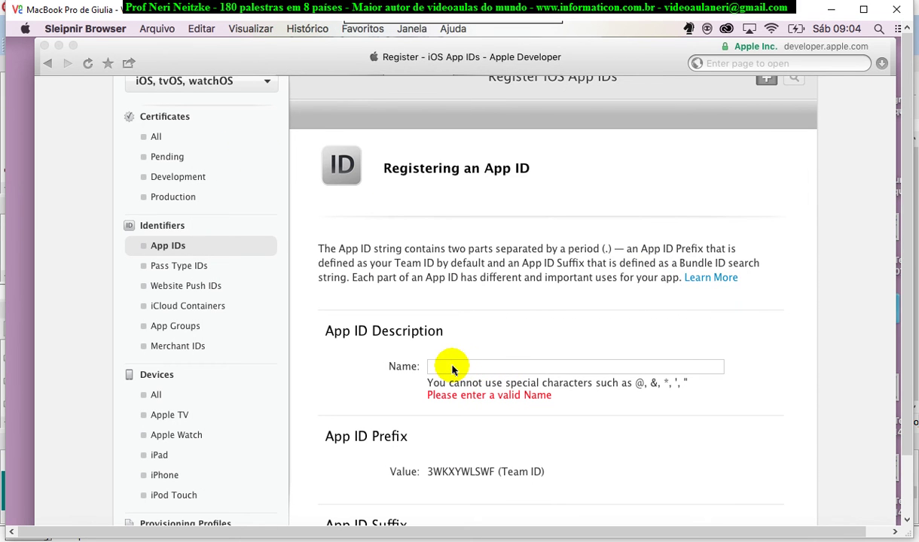
pyautogui.click(464, 367)
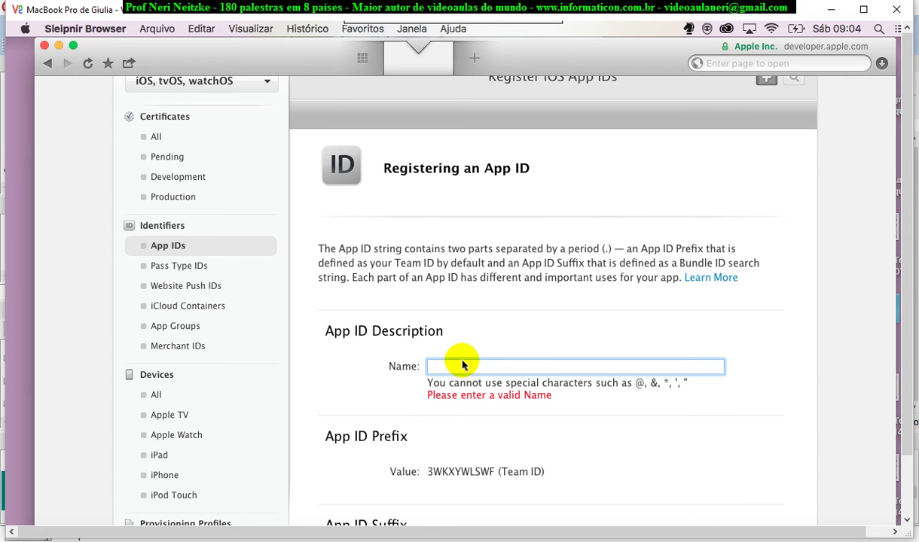
pyautogui.write('Project1iBeaconEventos')
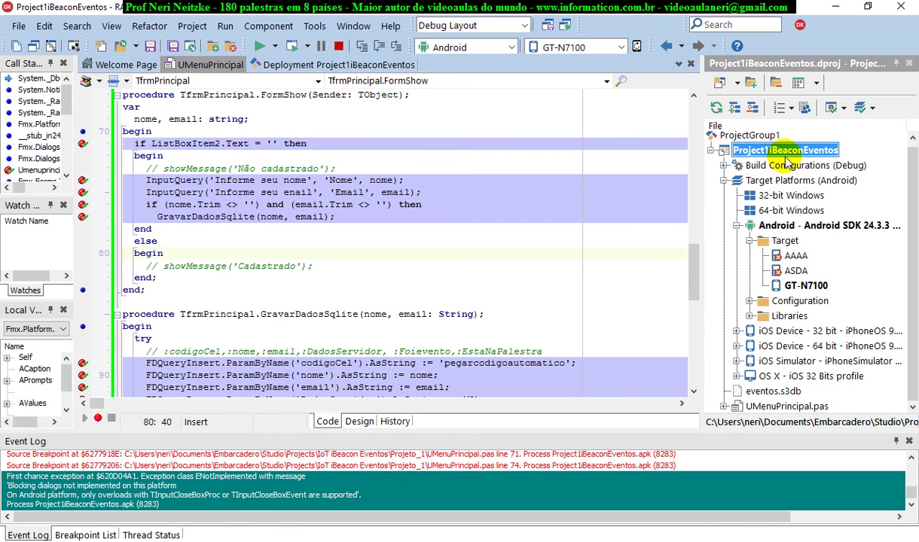
# Finish the App ID name and enter the Bundle ID com.videoaulaneri.Project1iBeaconEventos
pyautogui.click(835, 7)
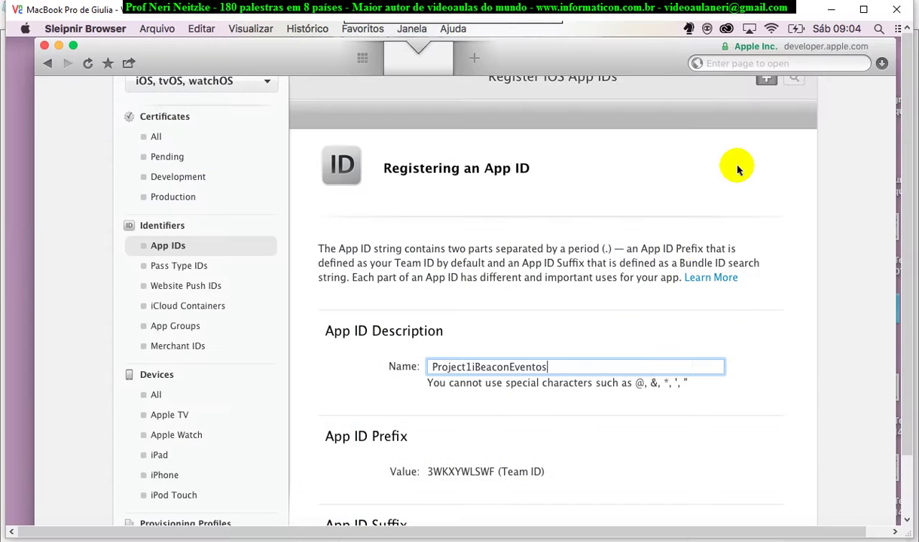
pyautogui.click(907, 313)
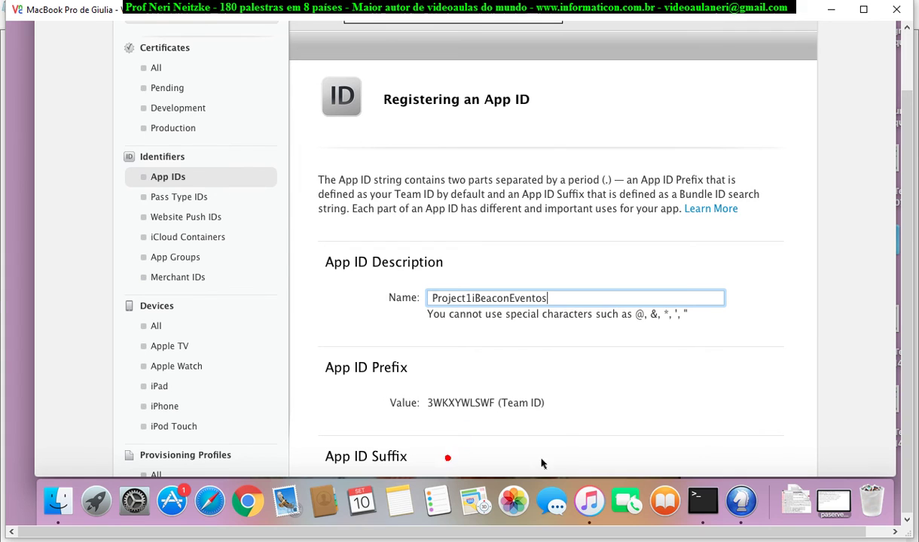
pyautogui.click(561, 443)
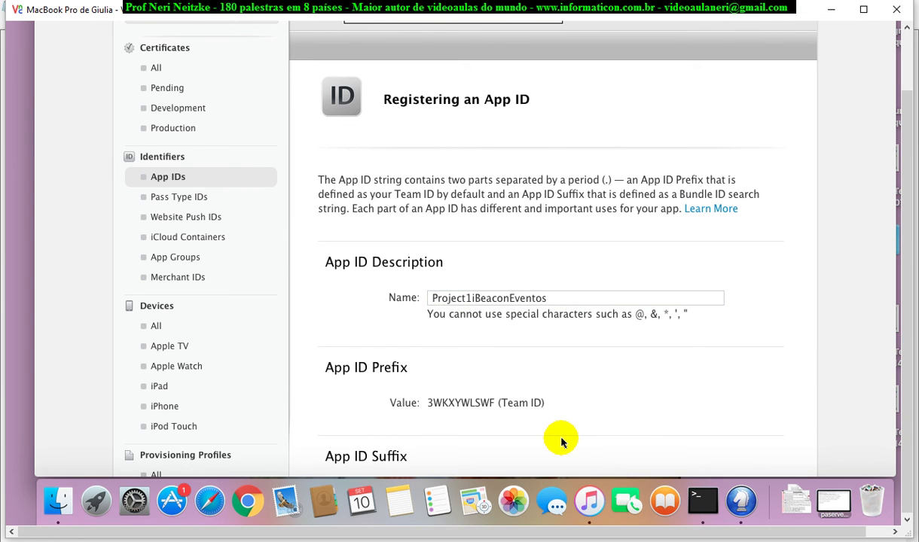
pyautogui.scroll(-5, 562, 443)
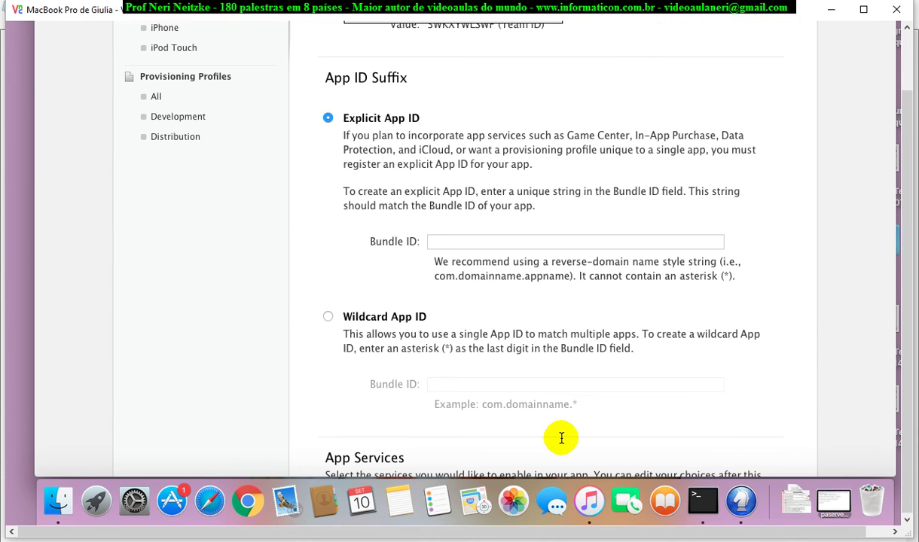
pyautogui.press('Tab')
pyautogui.write('com.videoaulaneri')
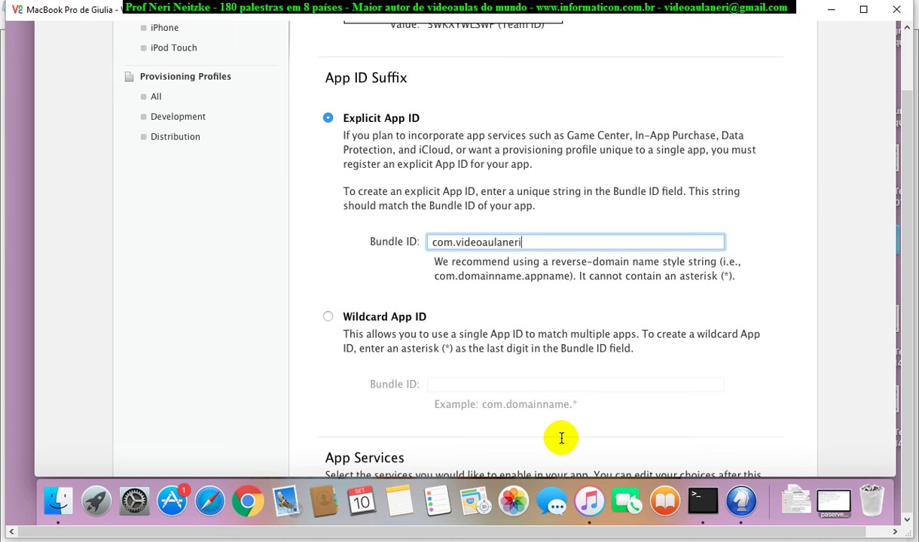
pyautogui.write('.Project')
pyautogui.write('1iBeacon')
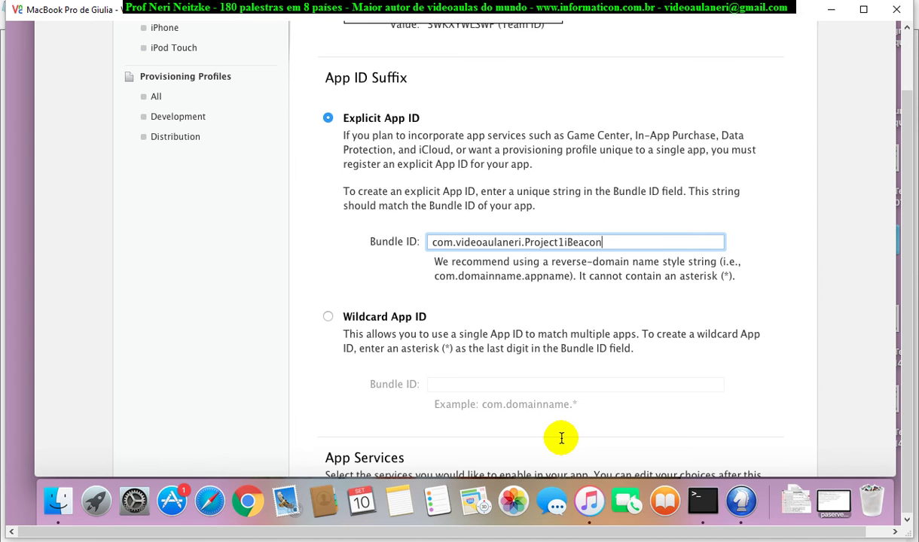
pyautogui.write('Eventos')
# Compare the App ID name and Bundle ID fields to confirm they match
pyautogui.scroll(-1, 561, 443)
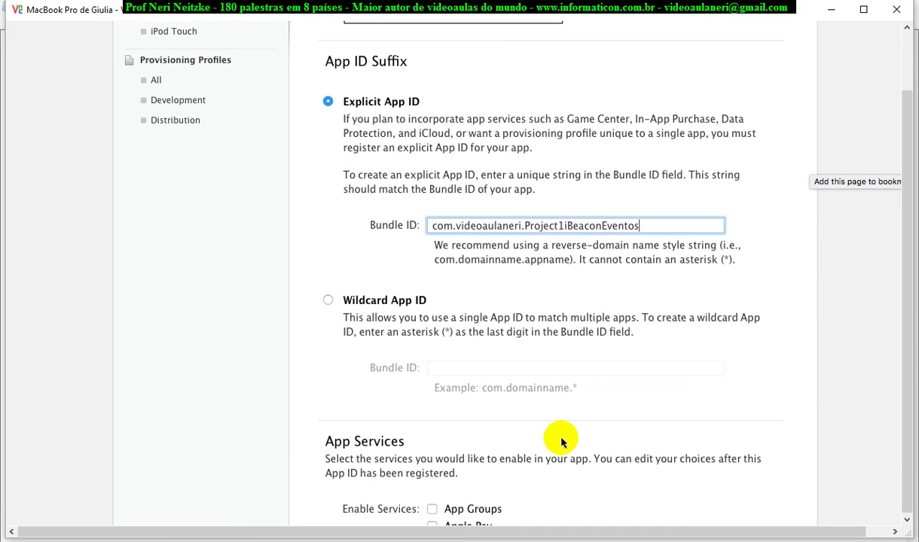
pyautogui.hotkey('shift', 'Tab')
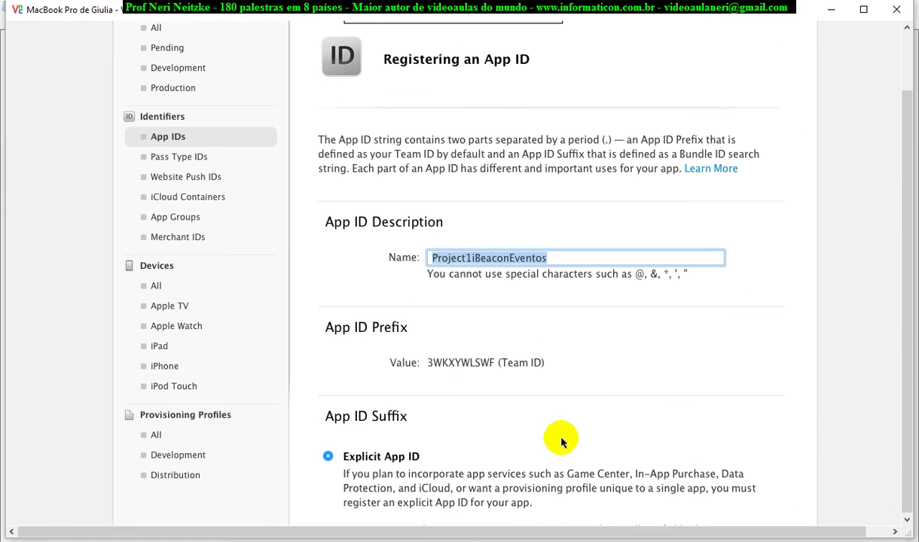
pyautogui.press('Tab')
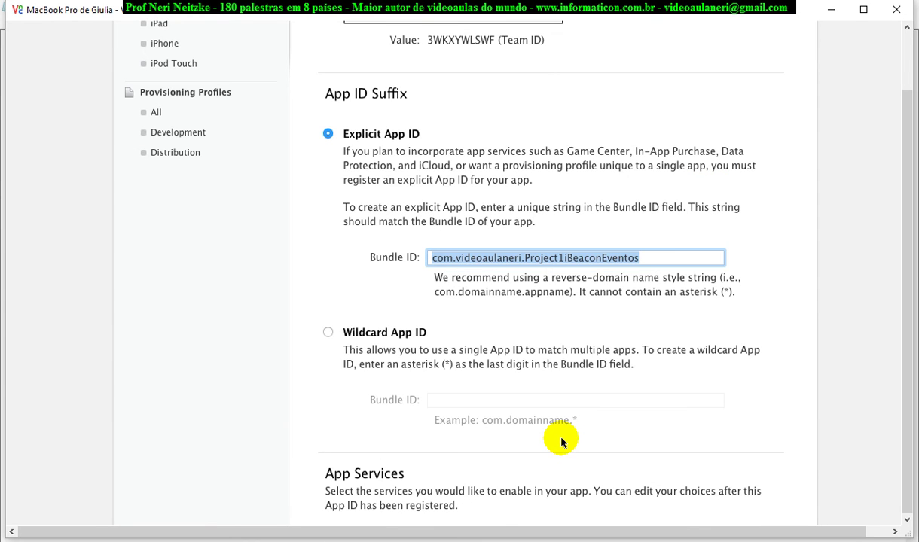
pyautogui.hotkey('shift', 'Tab')
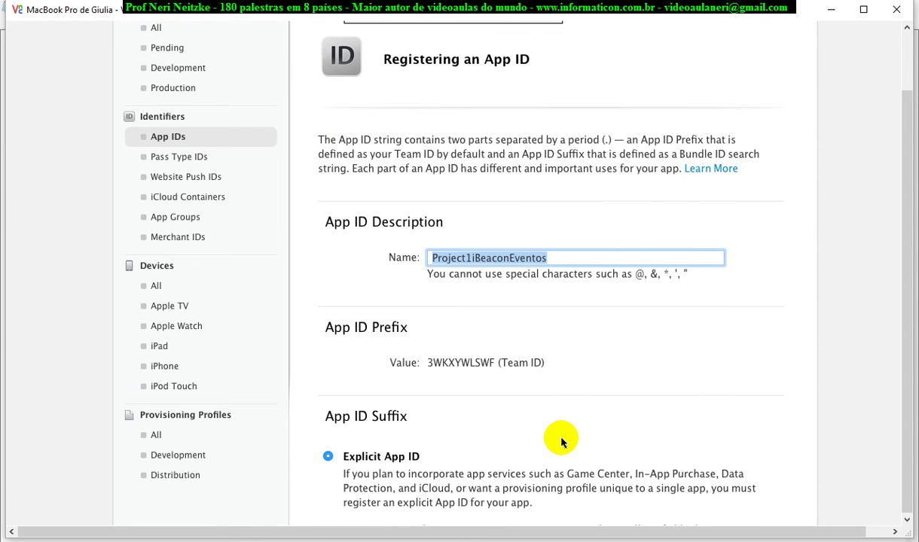
pyautogui.press('Tab')
pyautogui.hotkey('shift', 'Tab')
pyautogui.press('Tab')
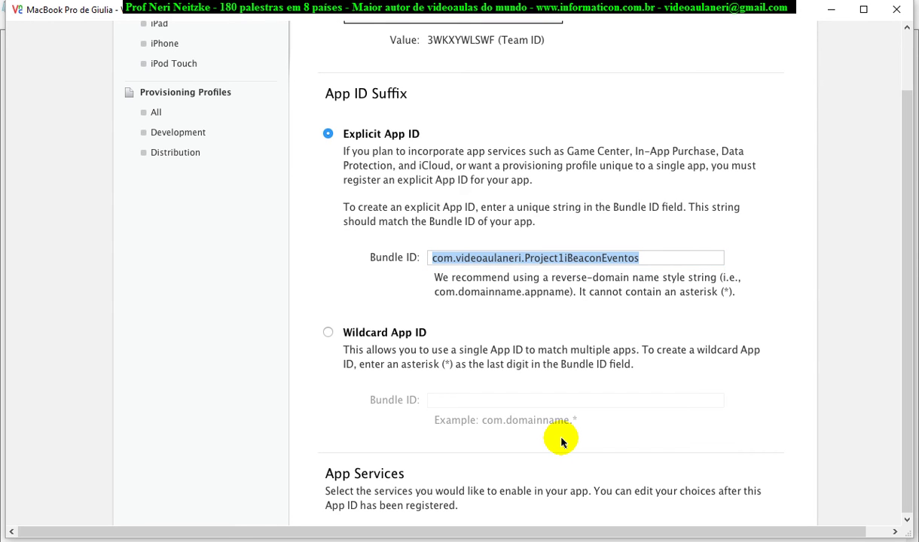
pyautogui.hotkey('shift', 'Down')
pyautogui.hotkey('shift', 'Down')
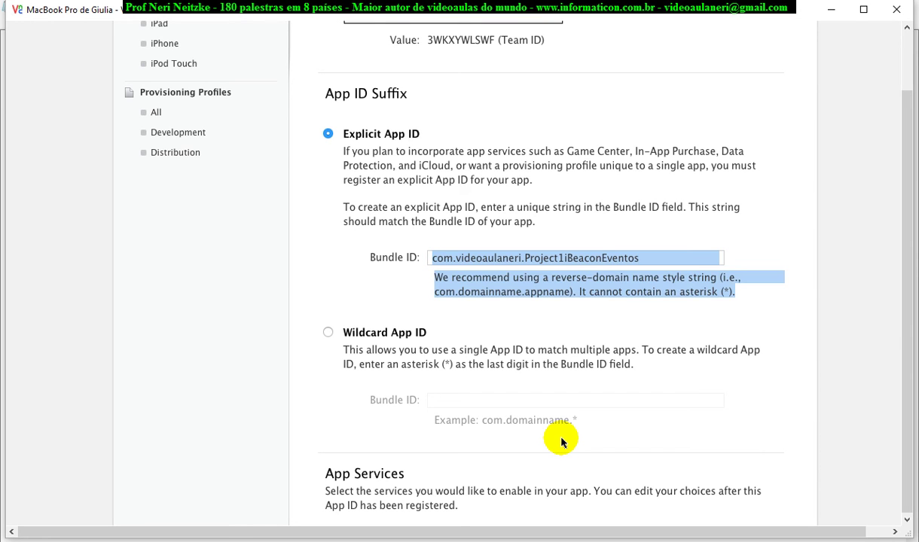
pyautogui.hotkey('shift', 'Tab')
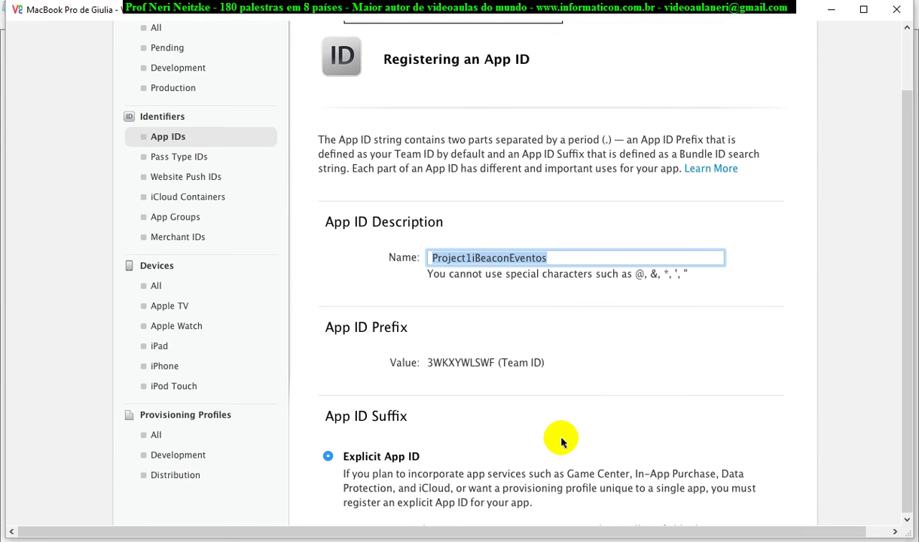
# Submit and confirm the App ID registration, then review the enabled Game Center and In-App Purchase services
pyautogui.scroll(-7, 562, 442)
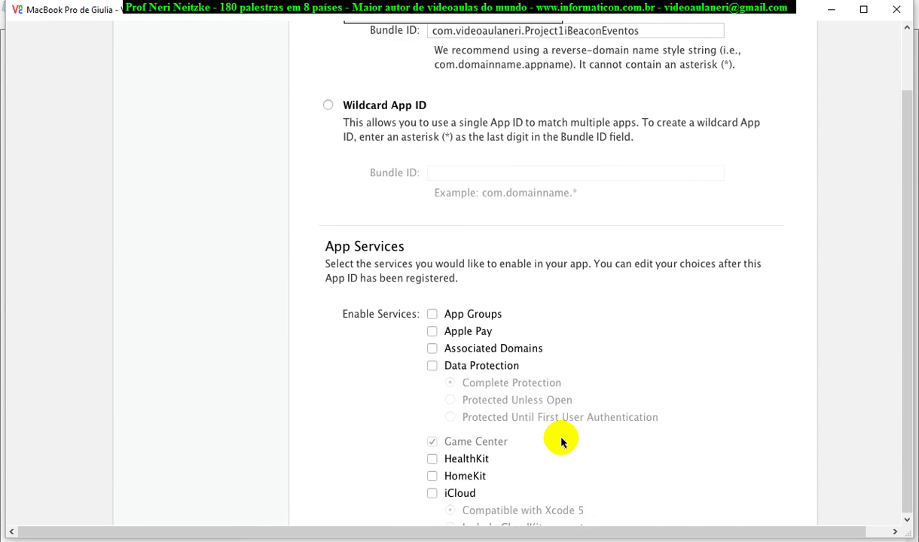
pyautogui.scroll(-5, 561, 443)
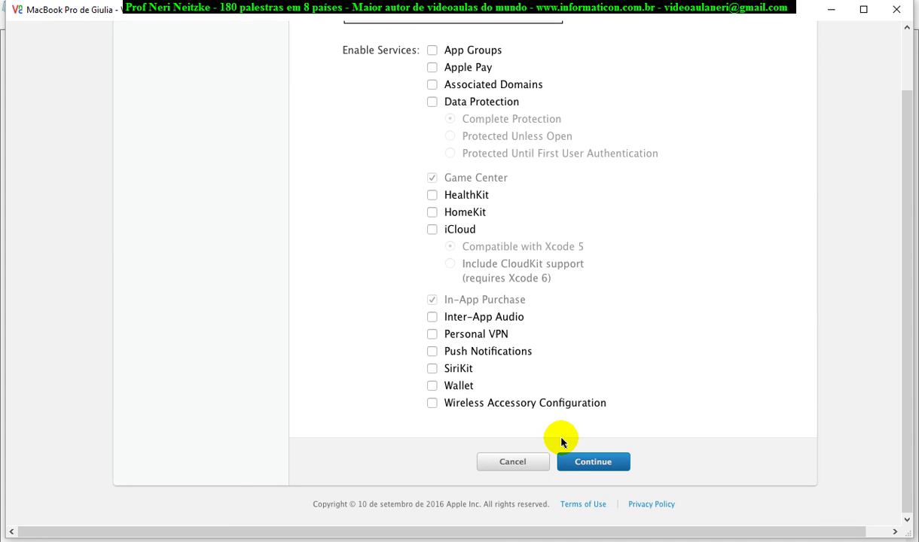
pyautogui.press('Return')
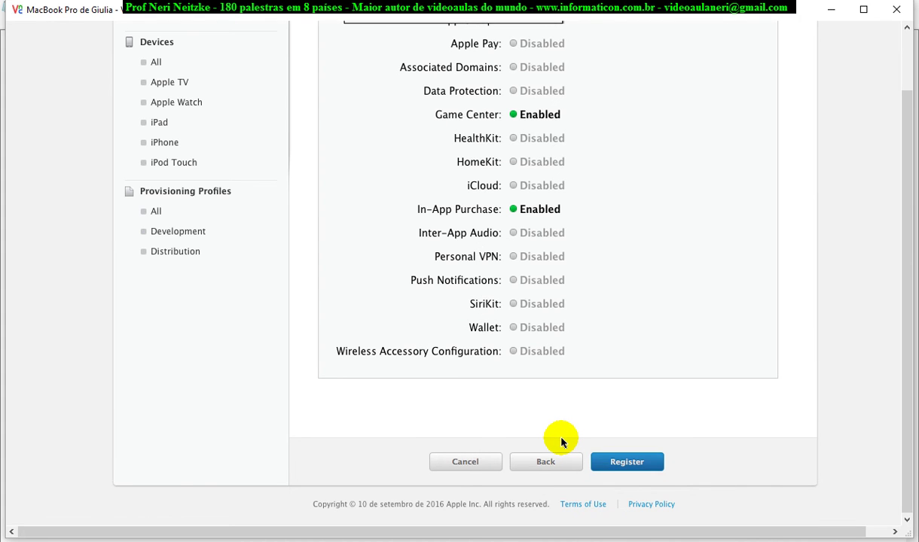
pyautogui.press('Return')
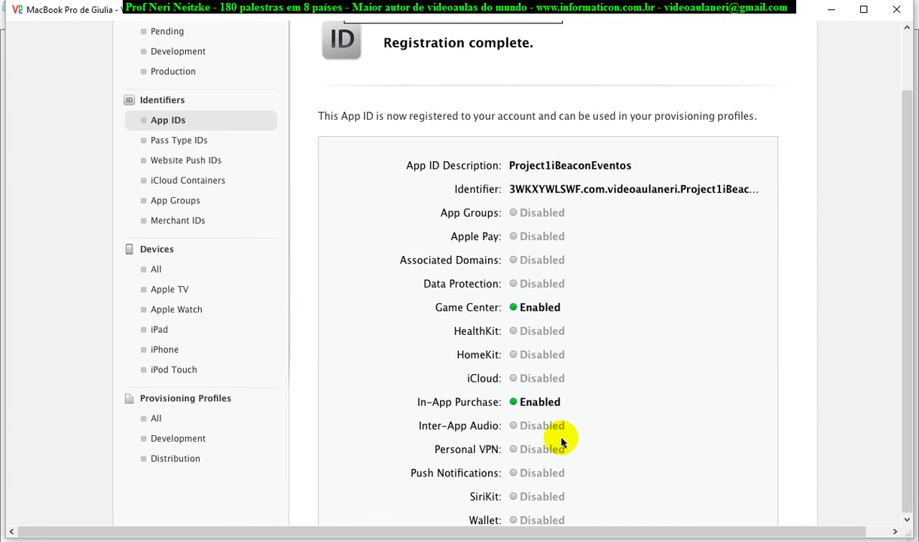
pyautogui.scroll(-3, 561, 443)
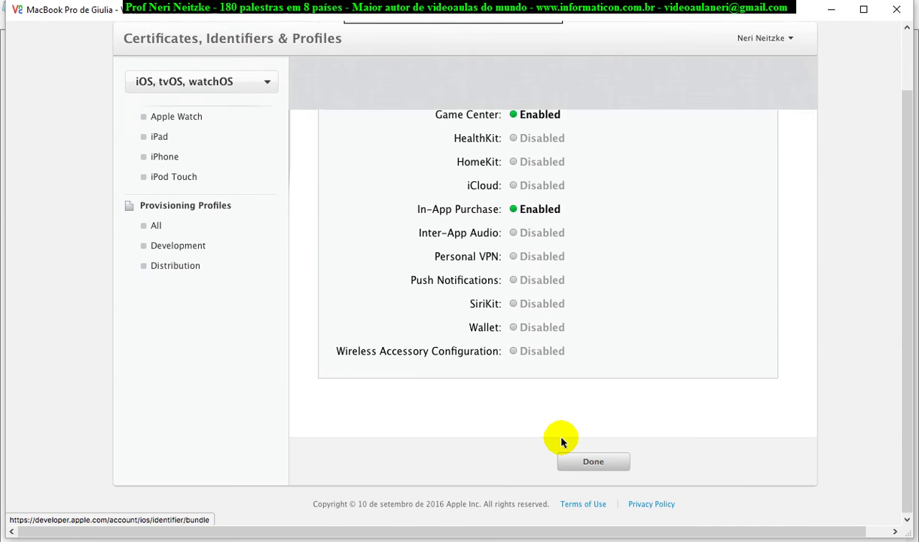
# Close the App ID summary and show the iOS Development provisioning profiles list
pyautogui.click(561, 443)
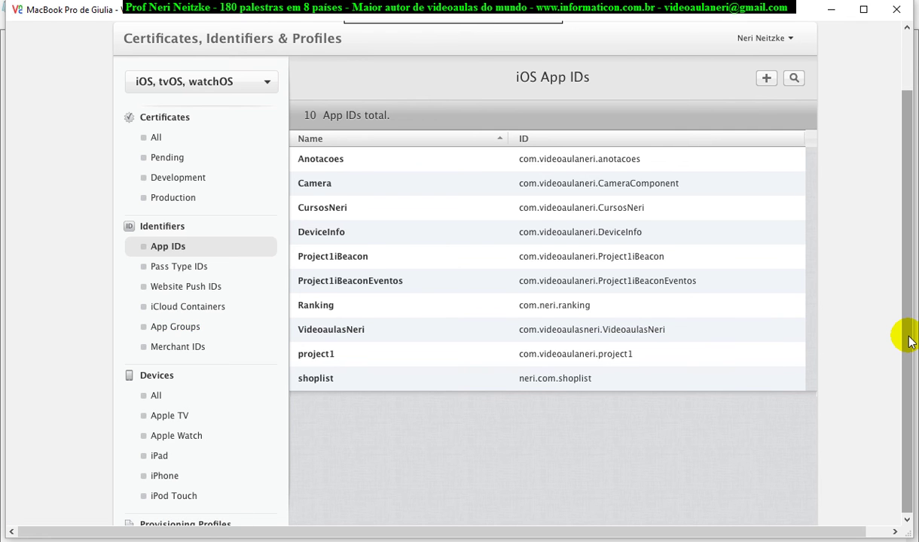
pyautogui.scroll(-3, 909, 341)
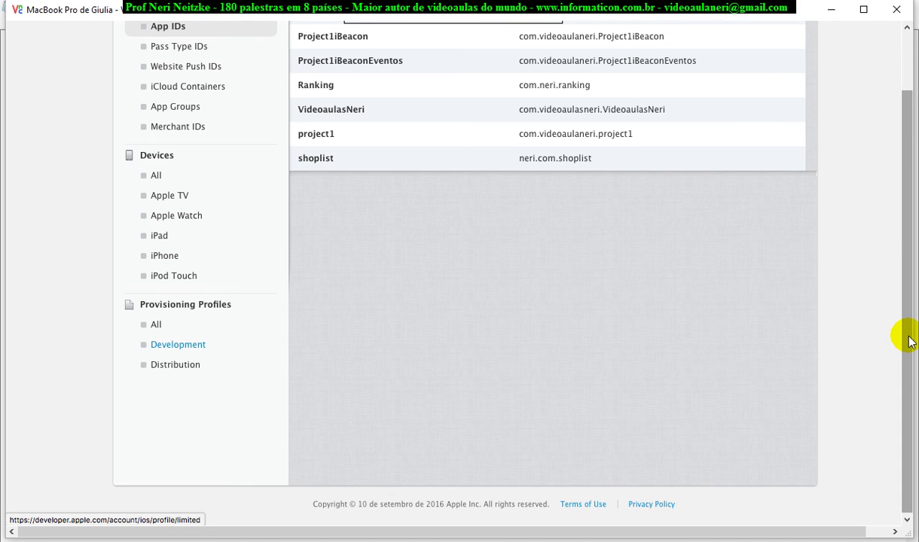
pyautogui.press('Tab')
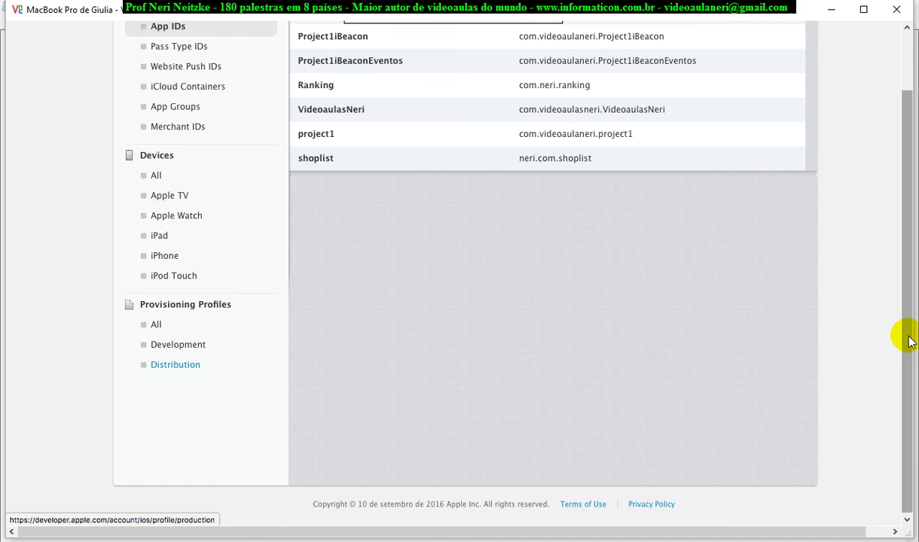
pyautogui.hotkey('shift', 'Tab')
pyautogui.press('Return')
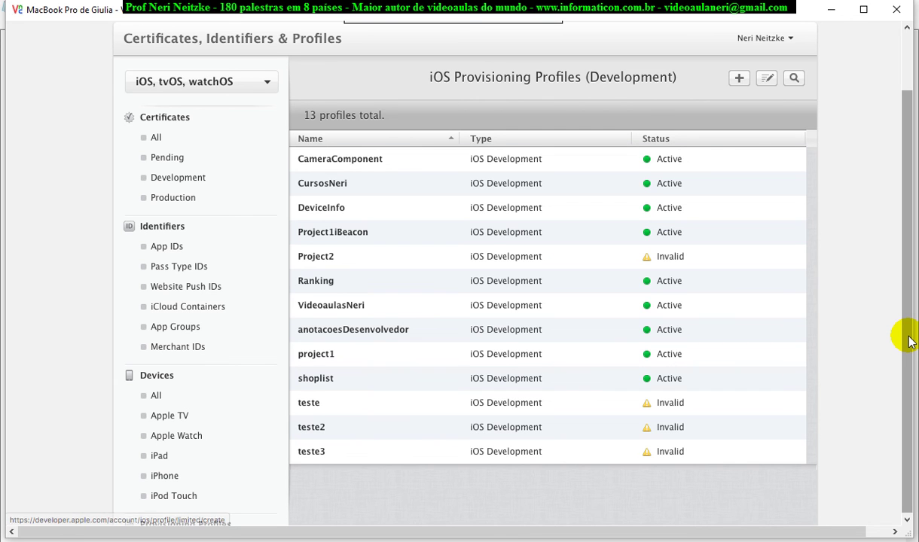
# Add a new provisioning profile of type iOS App Development
pyautogui.press('Return')
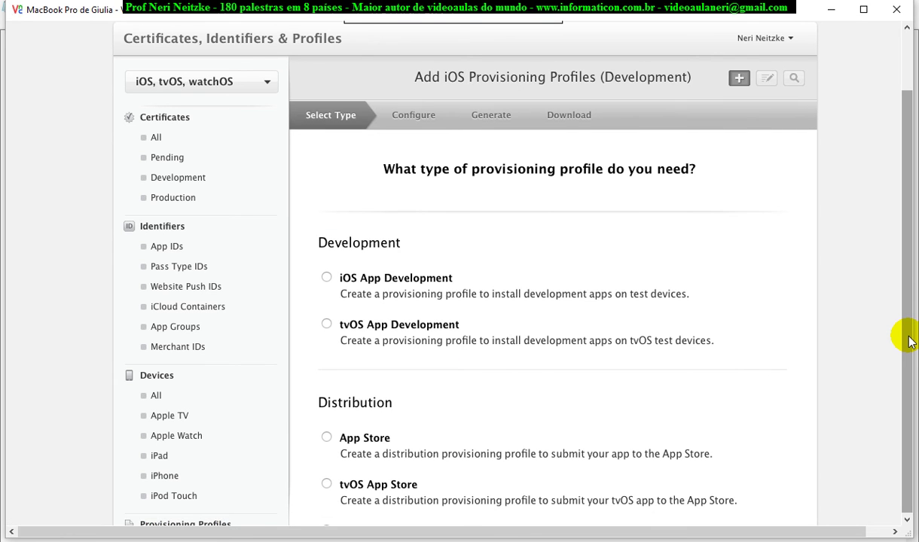
pyautogui.click(326, 277)
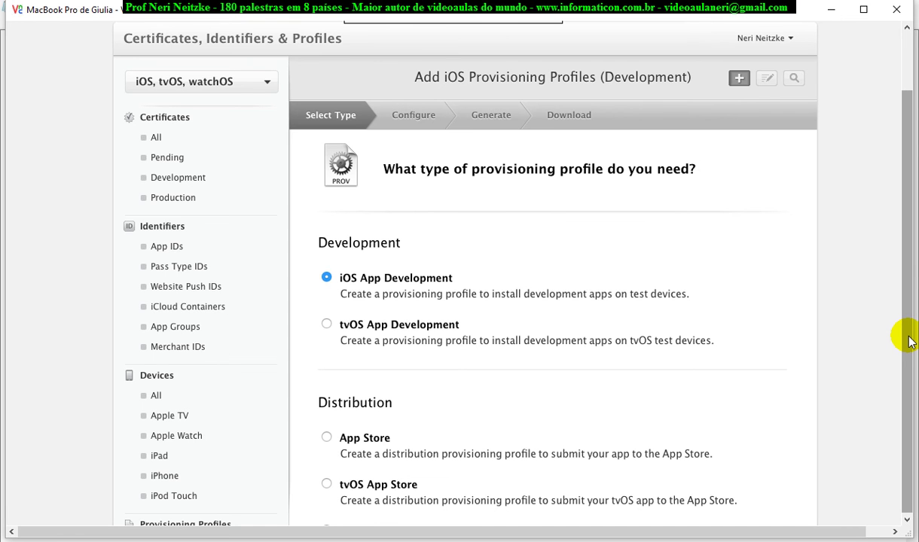
pyautogui.scroll(-5, 909, 341)
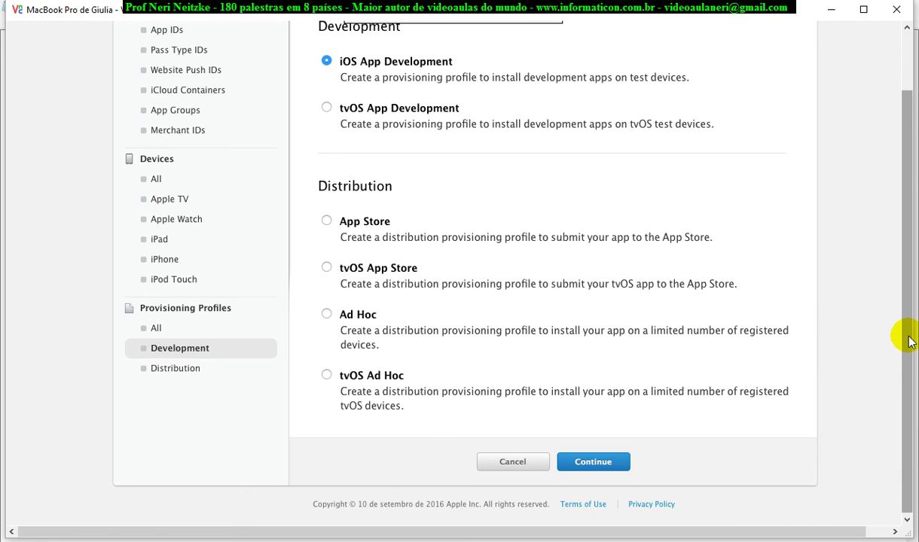
pyautogui.press('Return')
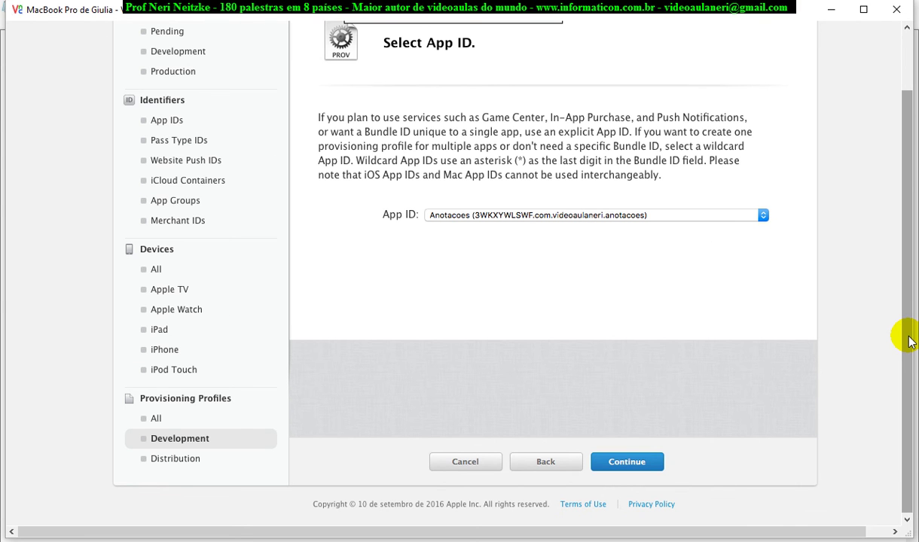
# Choose Project1iBeaconEventos as the profile's App ID
pyautogui.press('space')
pyautogui.press('Down')
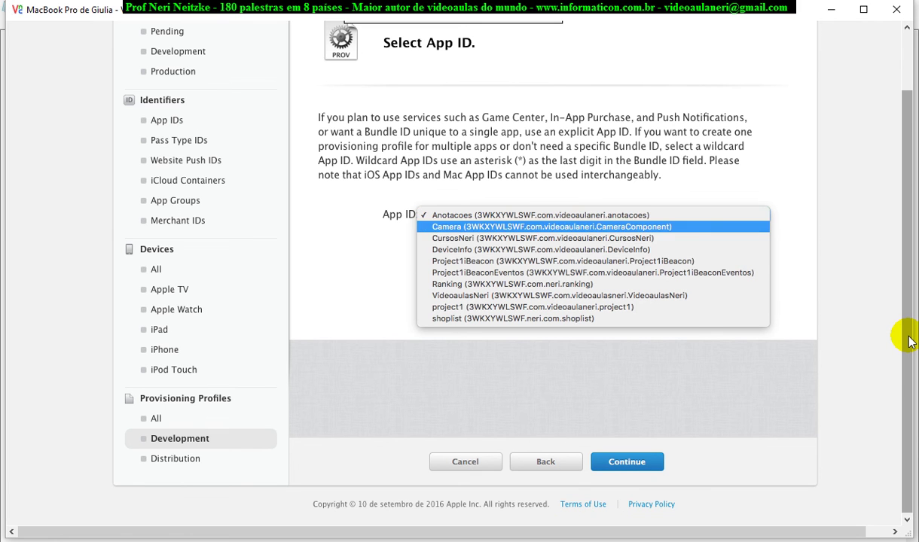
pyautogui.press('Down')
pyautogui.press('Down')
pyautogui.press('Down')
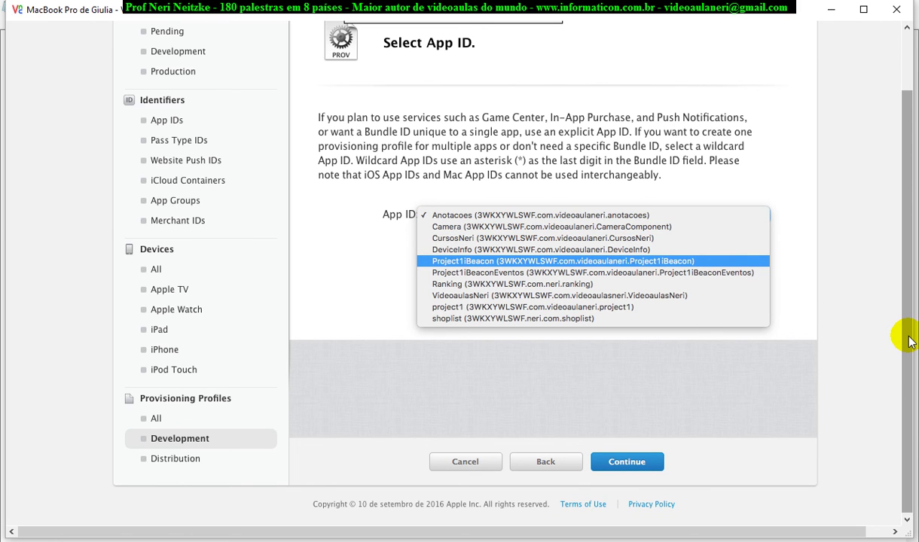
pyautogui.press('Down')
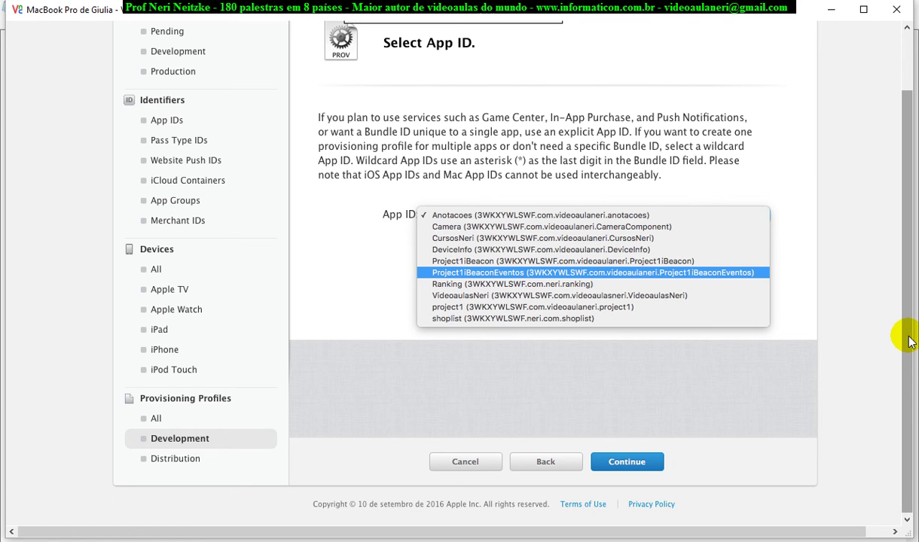
pyautogui.press('Return')
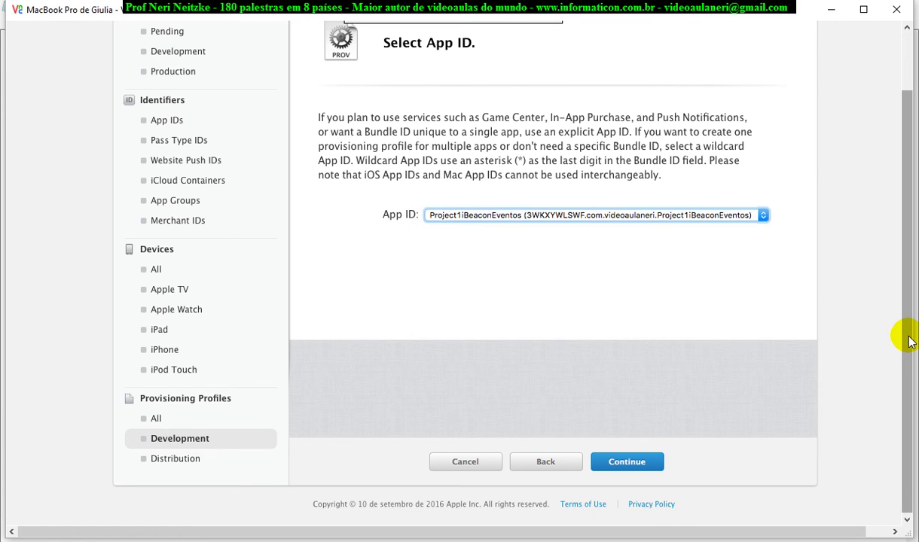
# Include the development certificate and all three devices, name the profile Project1iBeaconEventos, and generate it
pyautogui.press('Return')
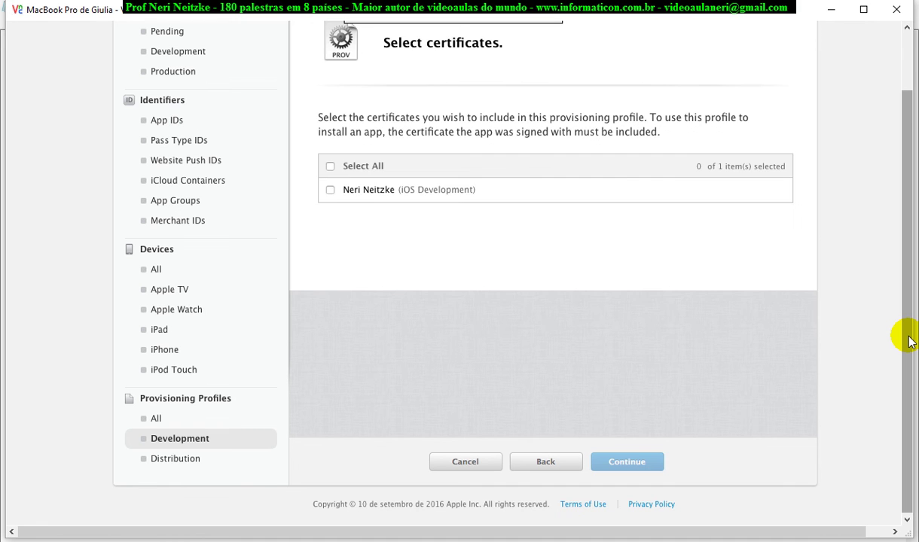
pyautogui.press('space')
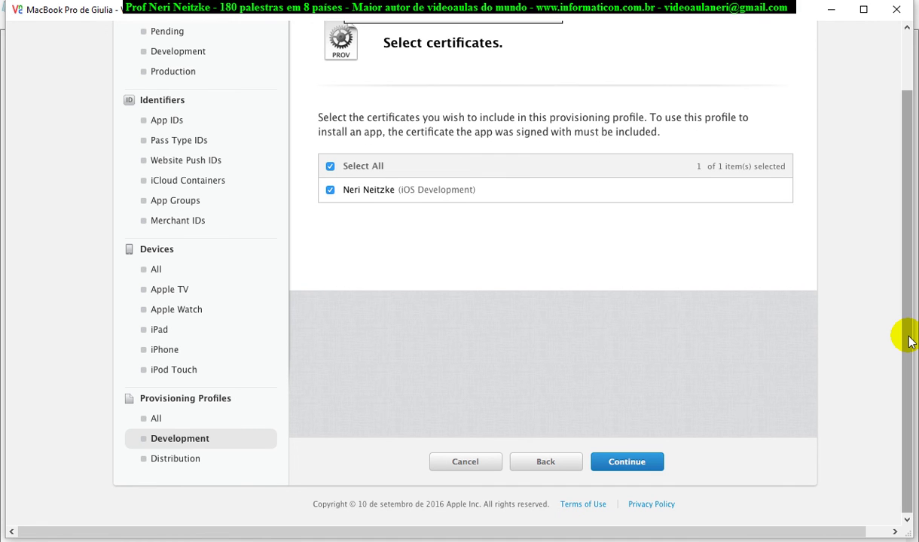
pyautogui.press('Return')
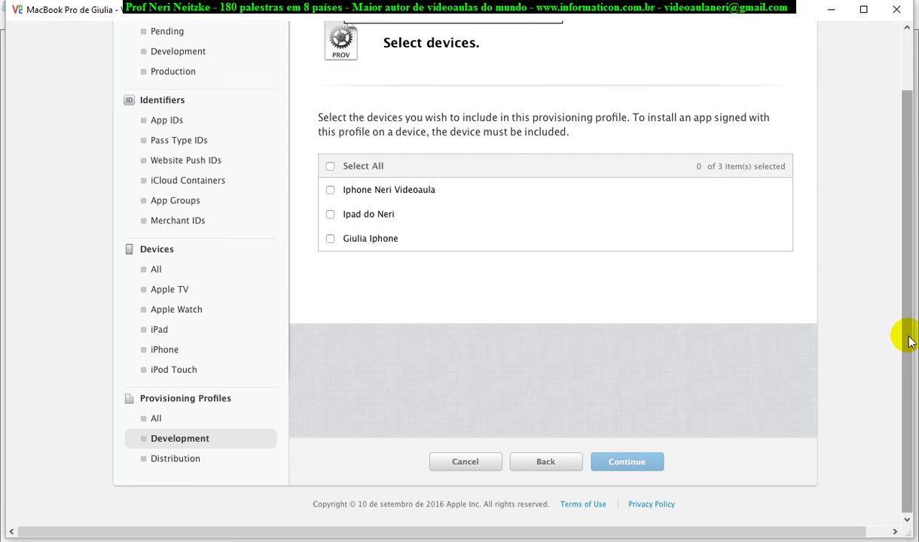
pyautogui.press('space')
pyautogui.press('Return')
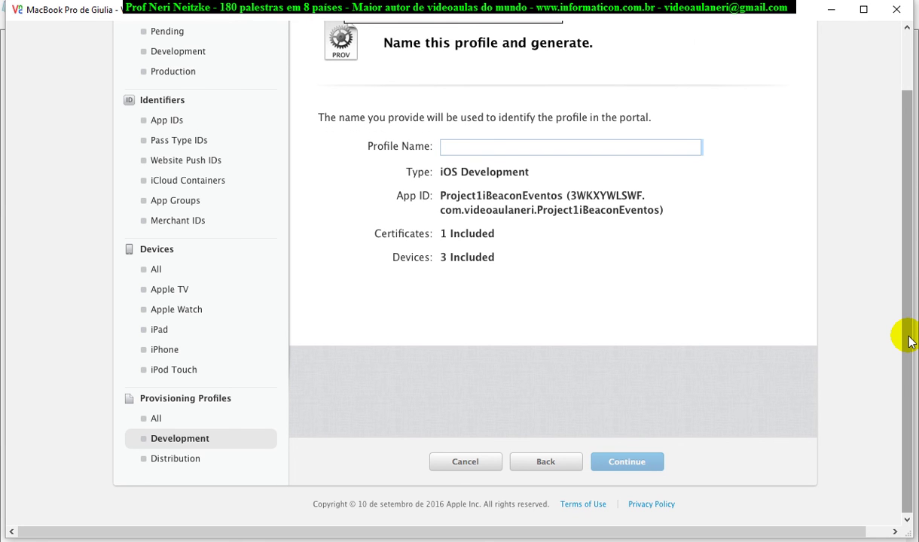
pyautogui.write('Project1')
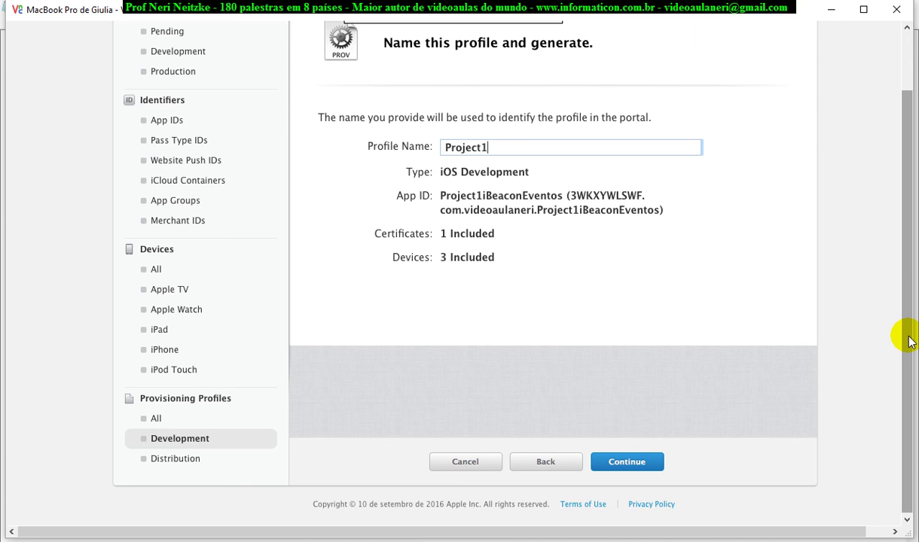
pyautogui.write('iBeaconEventos')
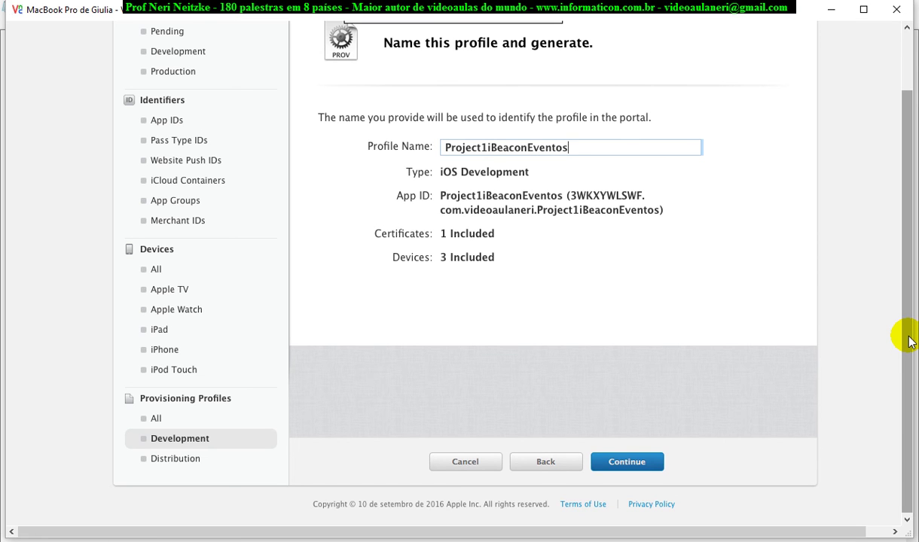
pyautogui.press('Return')
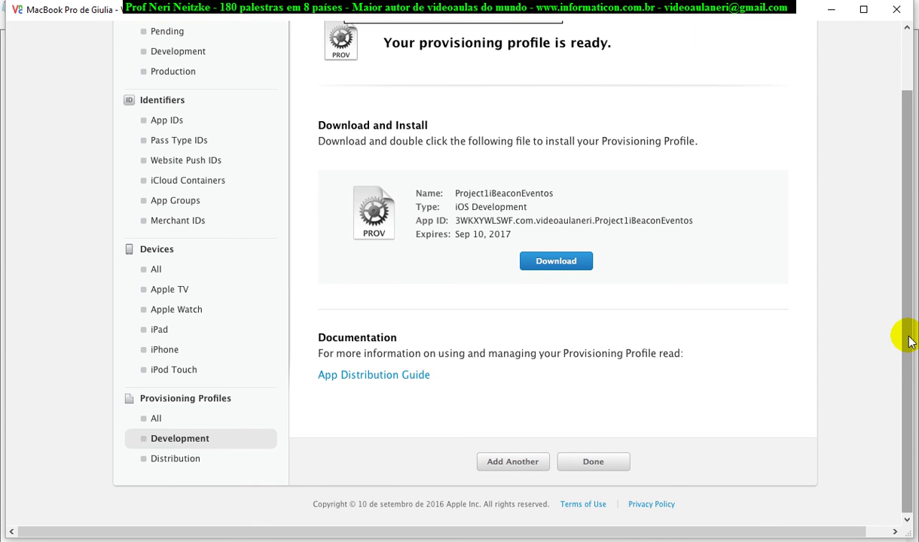
# Download the Project1iBeaconEventos profile, then minimise the browser to the Dock
pyautogui.press('Tab')
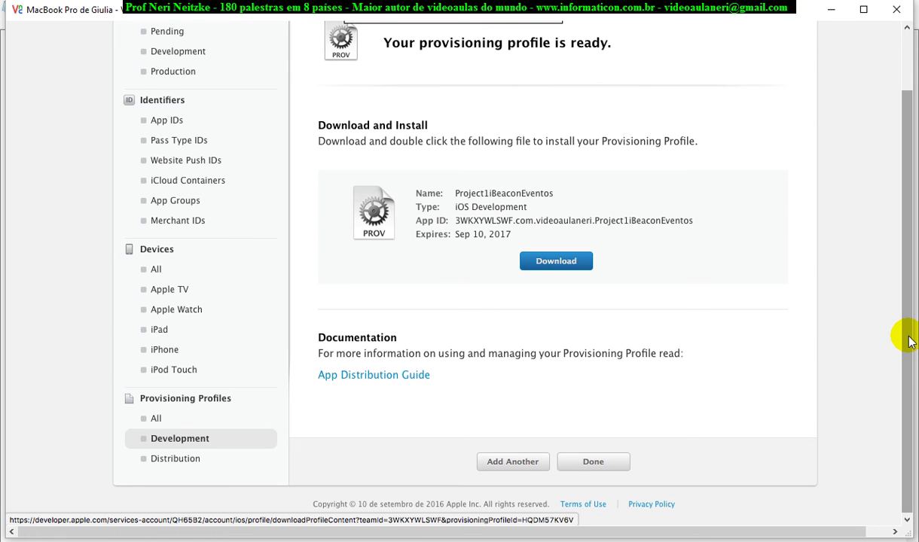
pyautogui.press('Return')
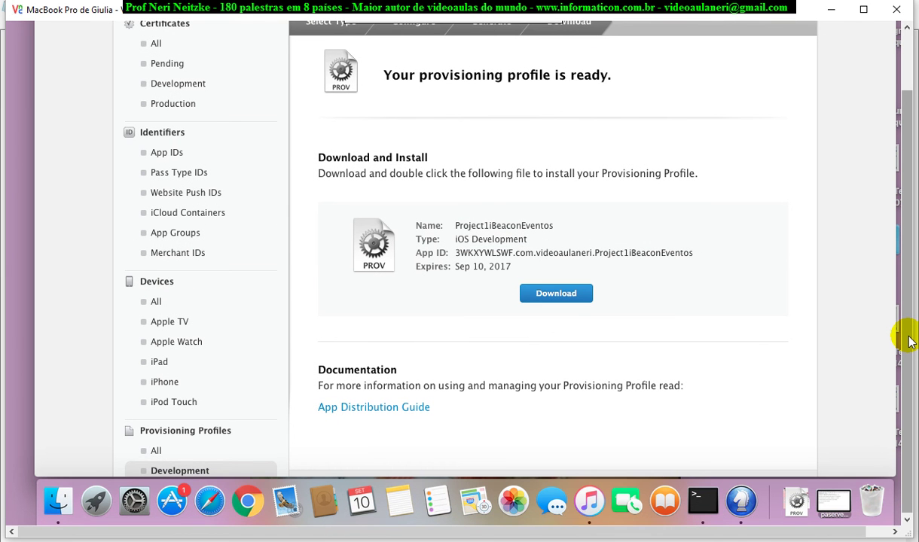
pyautogui.press('super+m')
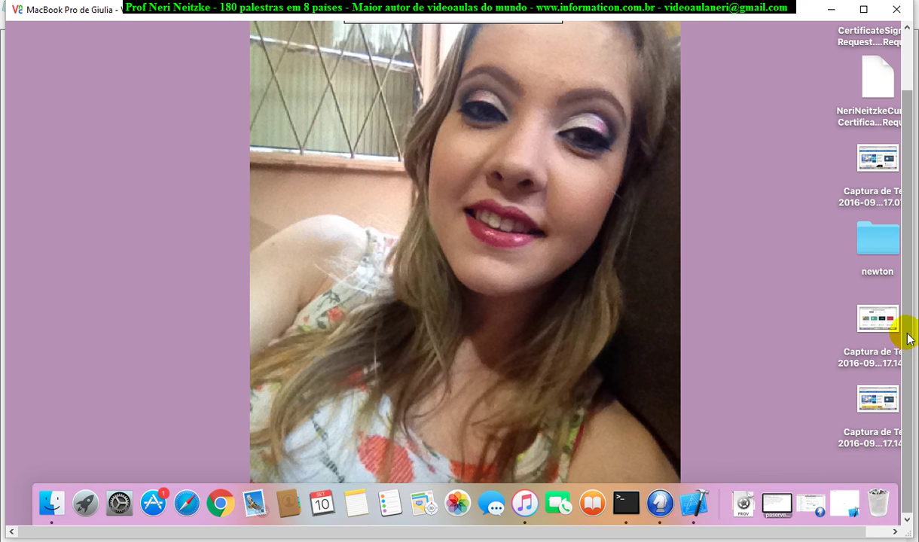
# Scroll the VNC view up to the Mac menu bar and bring Xcode to the front
pyautogui.moveTo(908, 238); pyautogui.dragTo(913, 158)
pyautogui.click(913, 155)
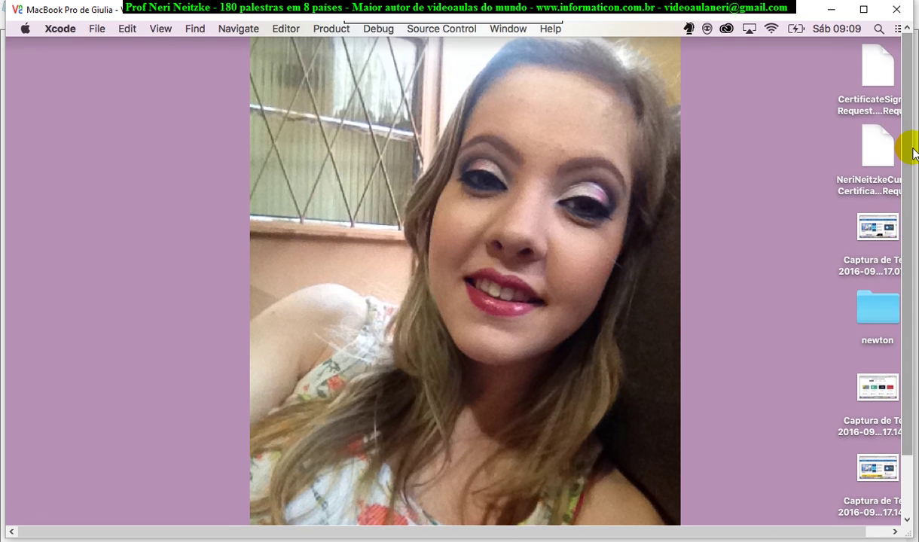